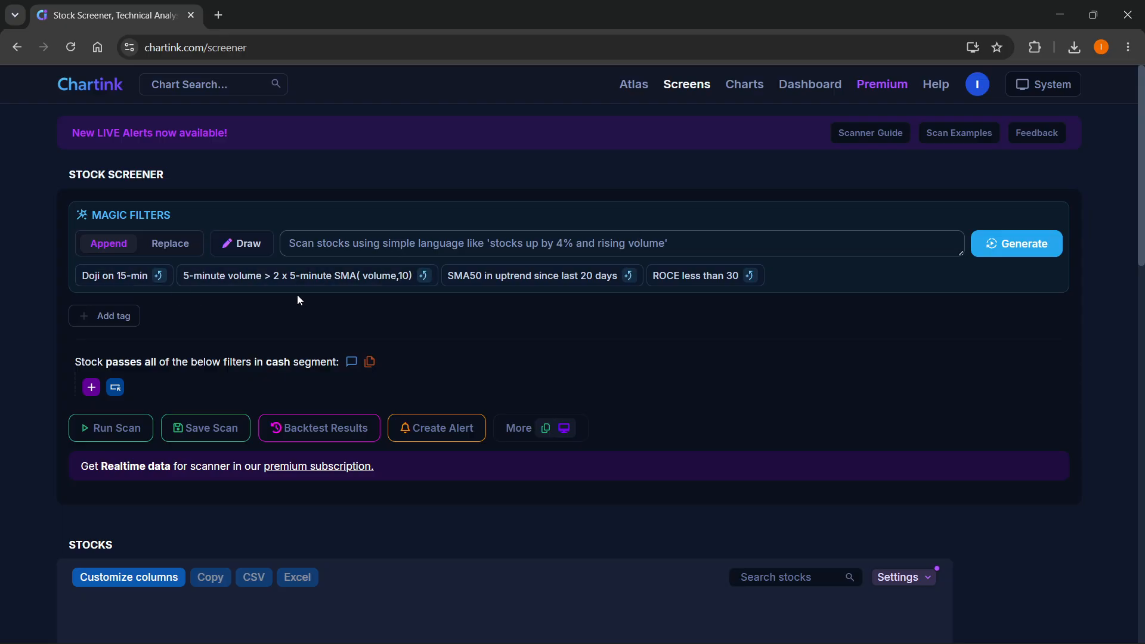
- Apply the suggested magic filter "5-minute volume > 2 x 5-minute SMA( volume,10)" and review the matching stocks
{"action": "left_click", "coordinate": [339, 278]}
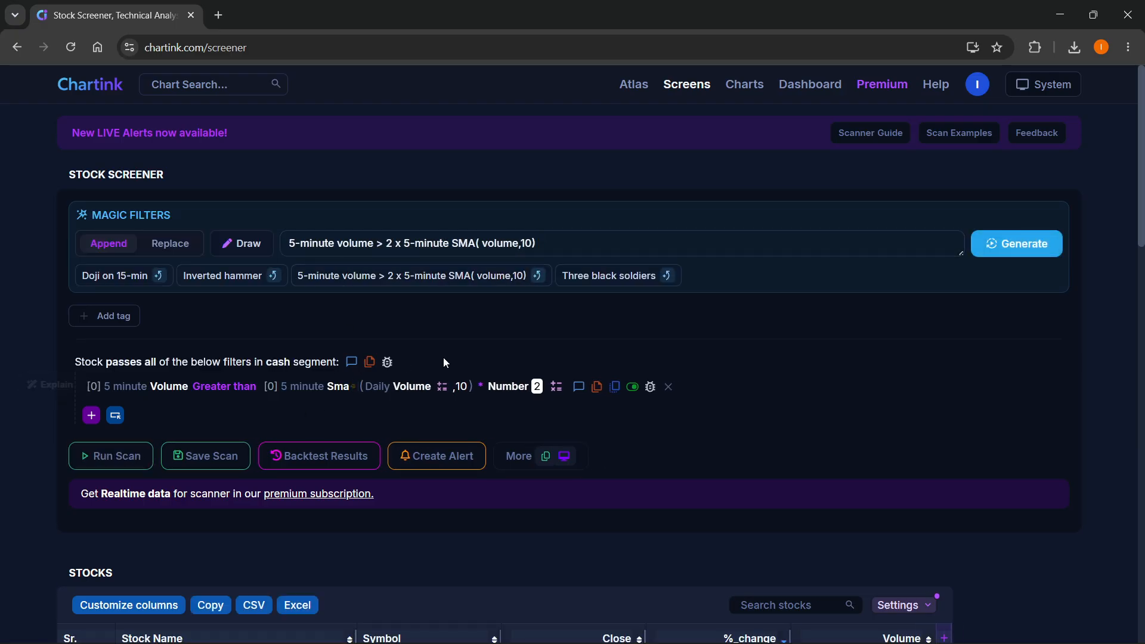
{"action": "scroll", "coordinate": [535, 365], "scroll_direction": "down", "scroll_amount": 1}
{"action": "scroll", "coordinate": [532, 363], "scroll_direction": "down", "scroll_amount": 3}
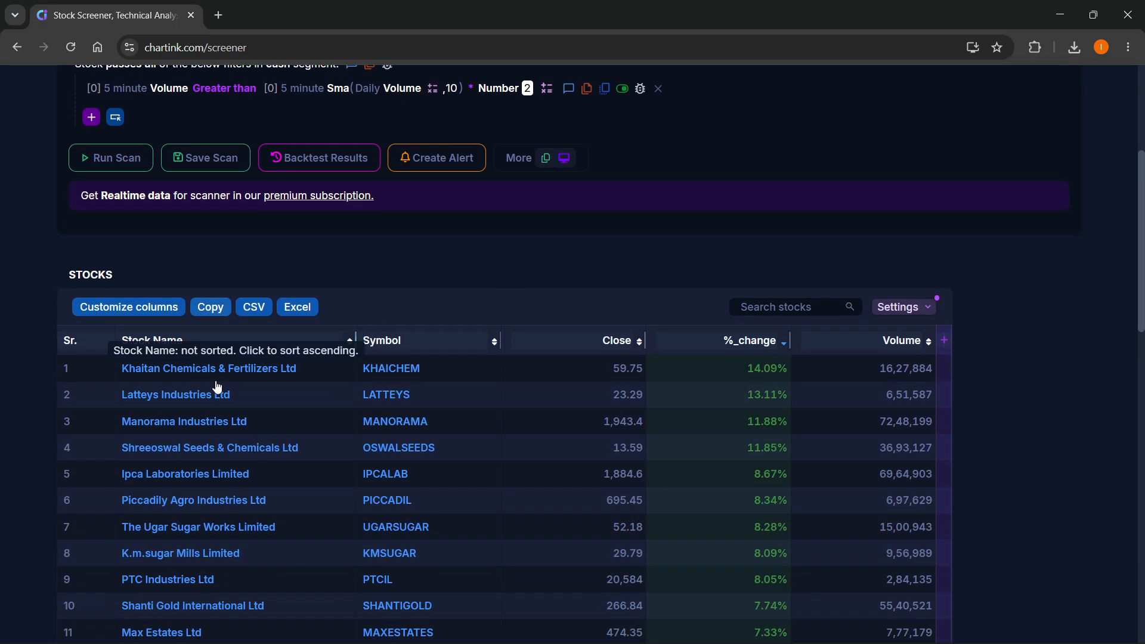
{"action": "scroll", "coordinate": [1003, 249], "scroll_direction": "up", "scroll_amount": 3}
{"action": "scroll", "coordinate": [1003, 249], "scroll_direction": "up", "scroll_amount": 1}
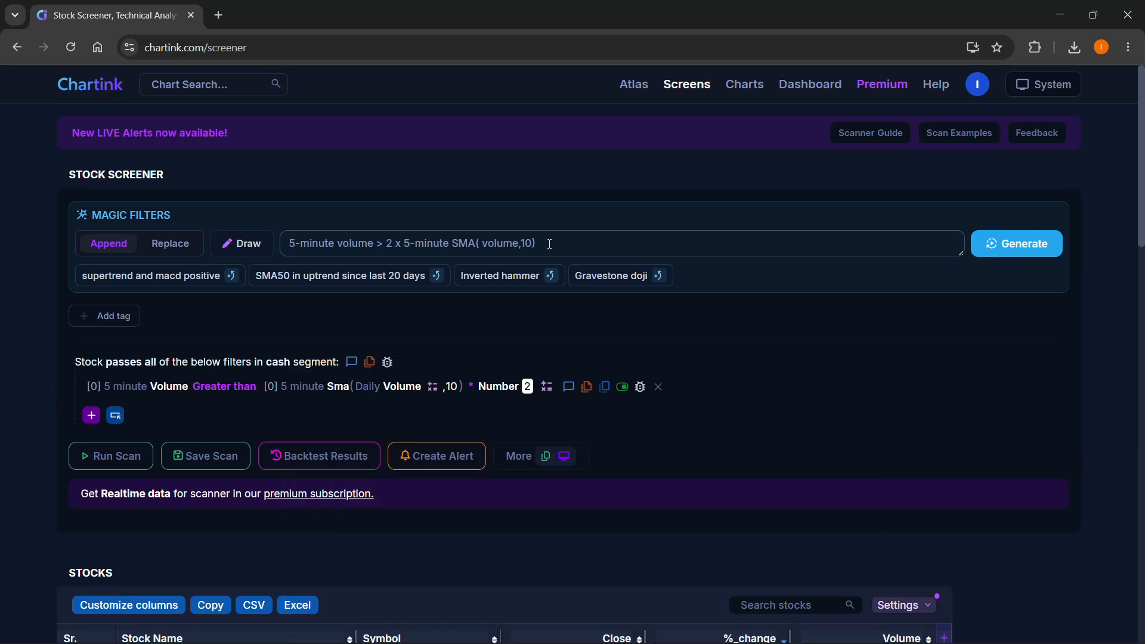
- Clear the magic filter prompt and delete the generated 5-minute volume filter from the scan
{"action": "left_click", "coordinate": [684, 246]}
{"action": "left_click_drag", "start_coordinate": [536, 246], "coordinate": [253, 244]}
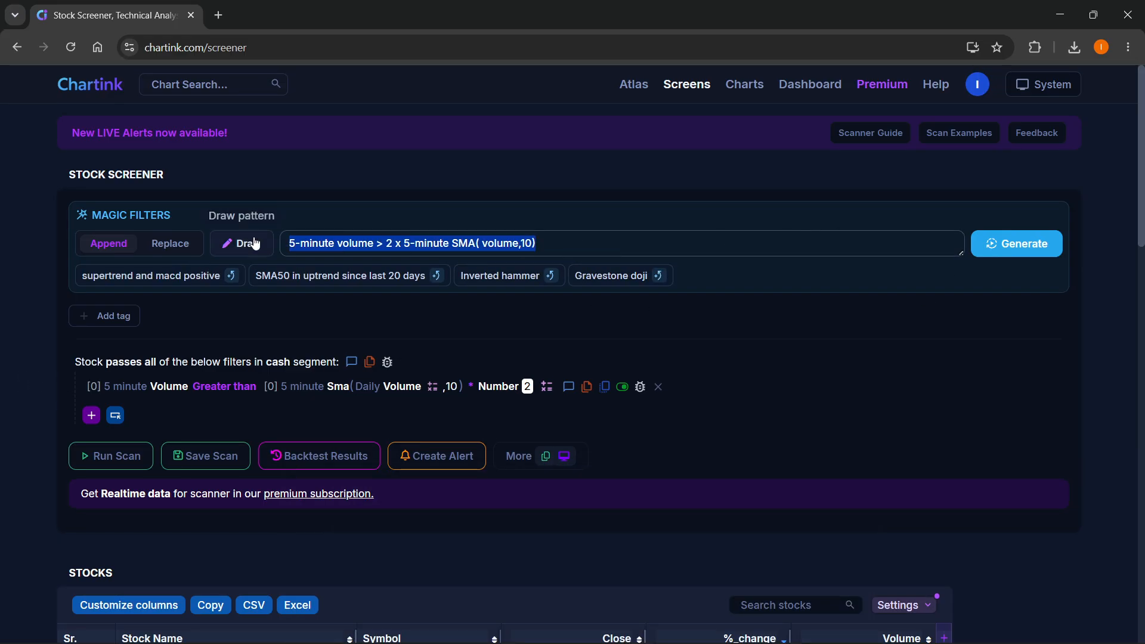
{"action": "key", "text": "BackSpace"}
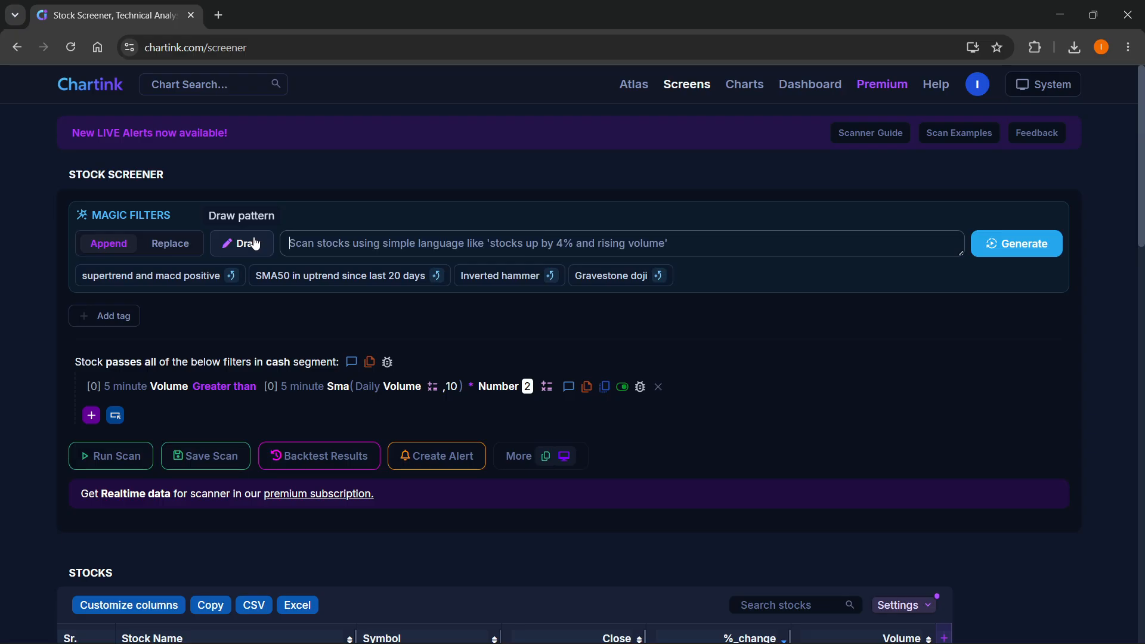
{"action": "left_click", "coordinate": [659, 386]}
{"action": "left_click", "coordinate": [686, 383]}
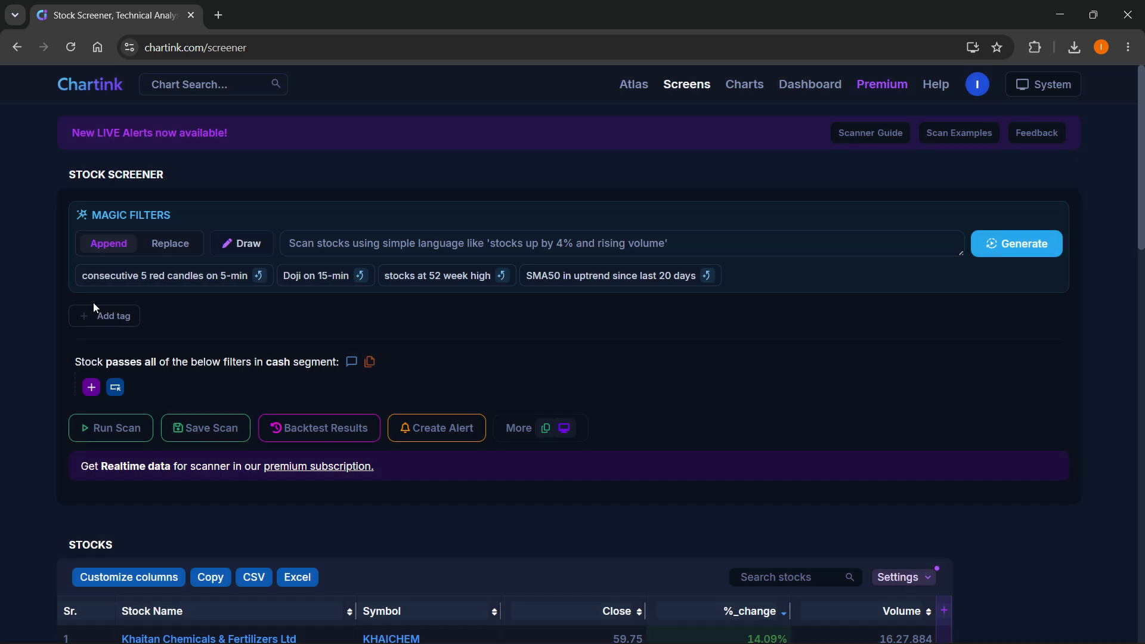
- Start a new filter condition and look through the available measures, stock attributes and functions
{"action": "left_click", "coordinate": [92, 388]}
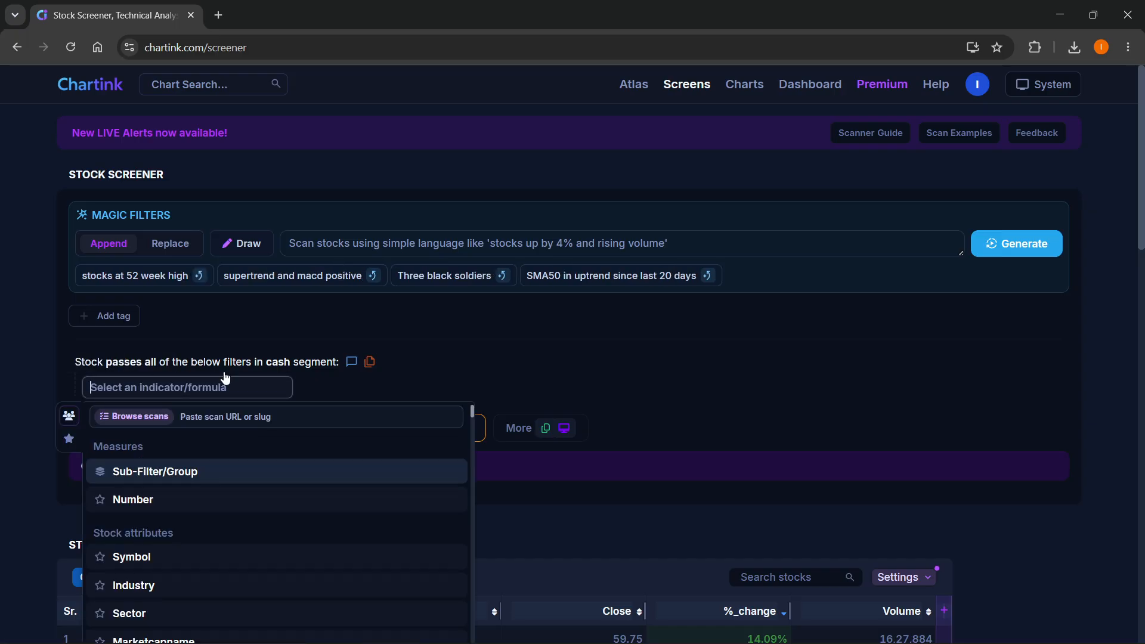
{"action": "scroll", "coordinate": [225, 378], "scroll_direction": "down", "scroll_amount": 1}
{"action": "scroll", "coordinate": [199, 395], "scroll_direction": "down", "scroll_amount": 1}
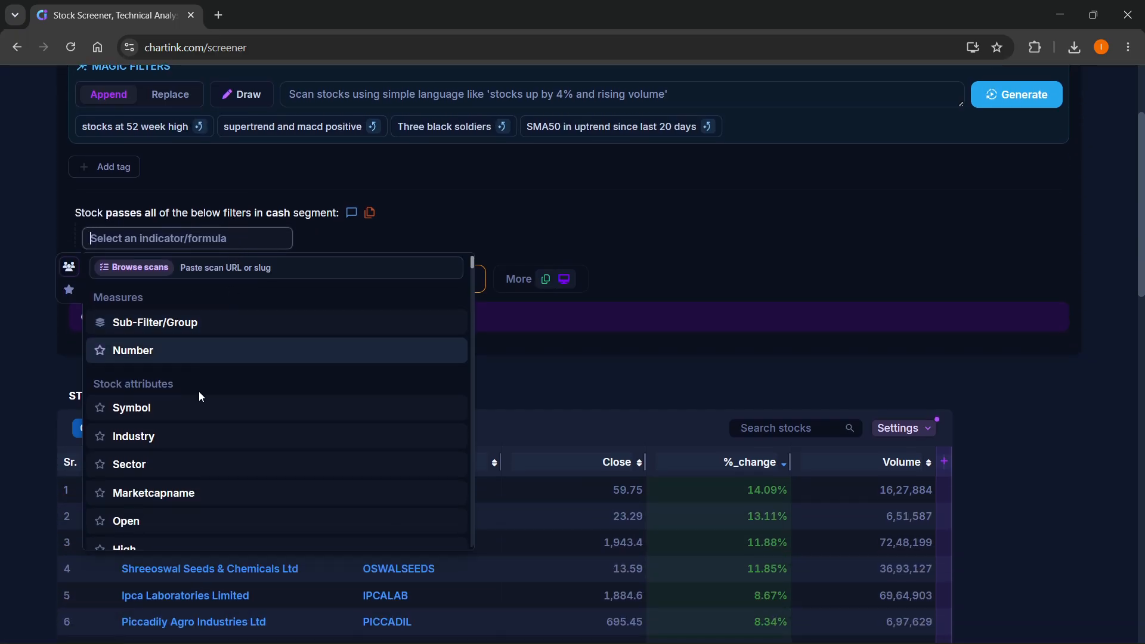
{"action": "scroll", "coordinate": [174, 372], "scroll_direction": "down", "scroll_amount": 2}
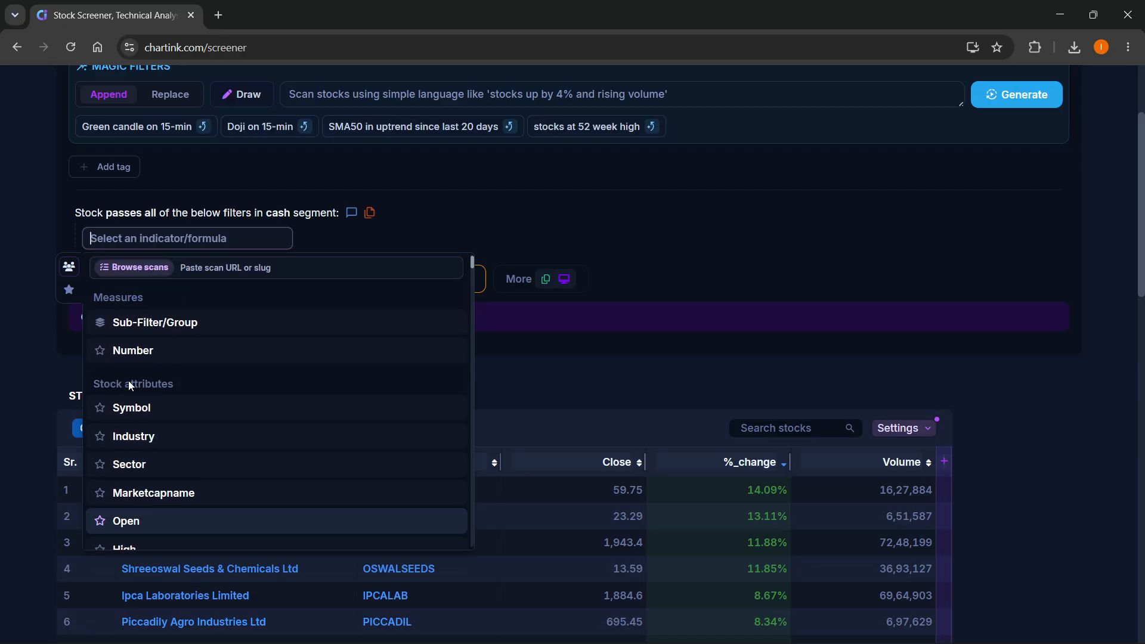
{"action": "scroll", "coordinate": [131, 380], "scroll_direction": "down", "scroll_amount": 5}
{"action": "scroll", "coordinate": [177, 368], "scroll_direction": "down", "scroll_amount": 8}
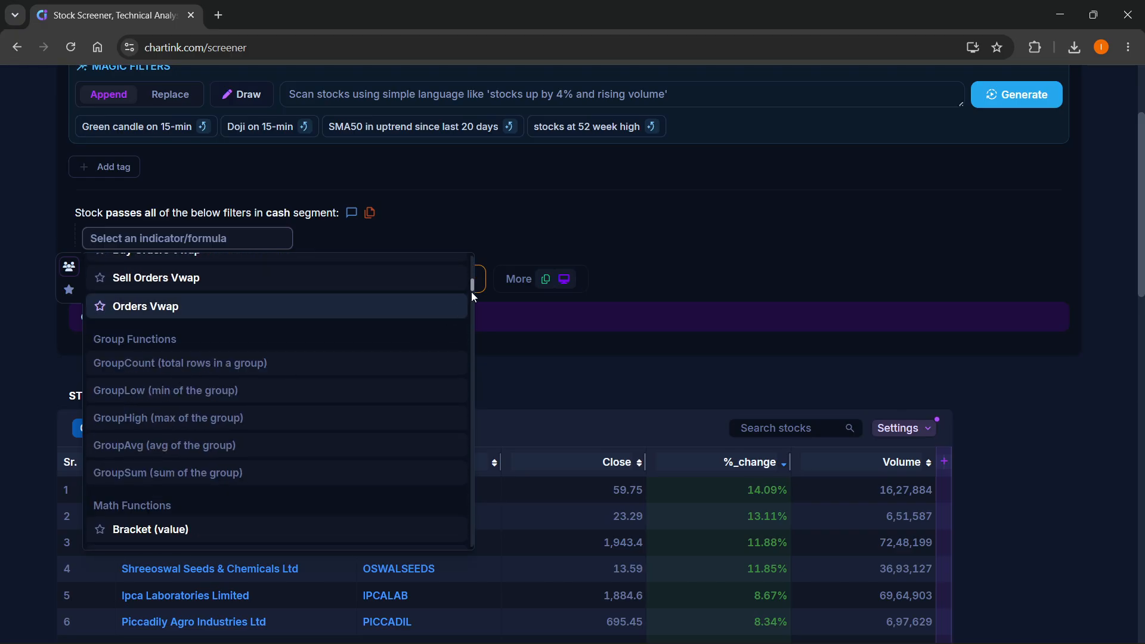
{"action": "left_click_drag", "start_coordinate": [471, 292], "coordinate": [460, 256]}
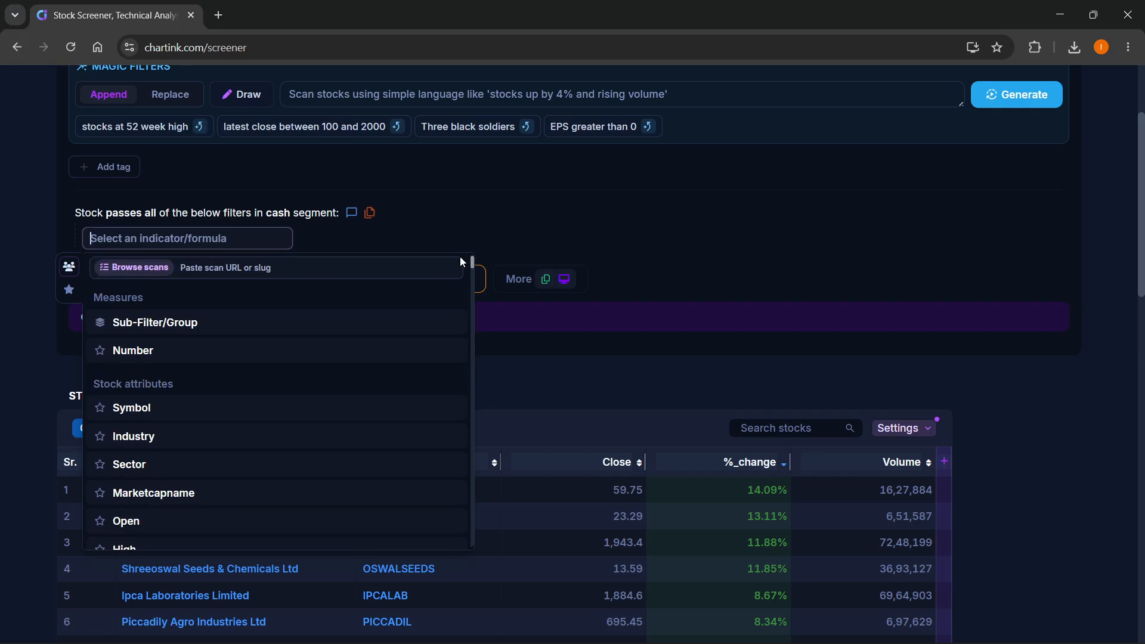
{"action": "scroll", "coordinate": [211, 373], "scroll_direction": "down", "scroll_amount": 1}
{"action": "scroll", "coordinate": [211, 373], "scroll_direction": "down", "scroll_amount": 3}
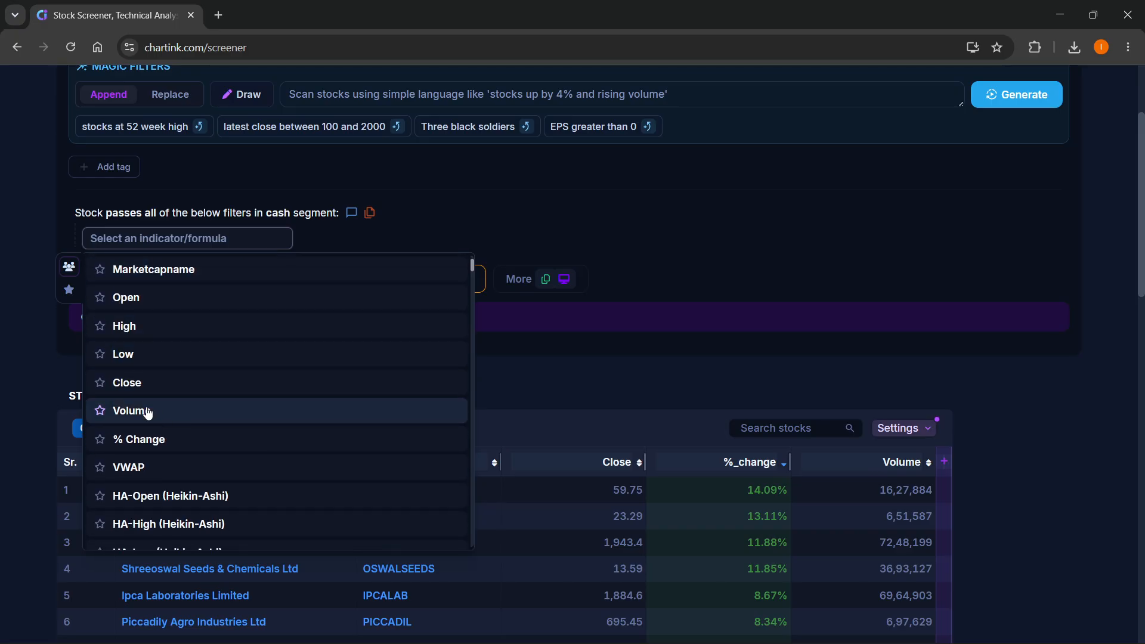
{"action": "scroll", "coordinate": [148, 409], "scroll_direction": "up", "scroll_amount": 5}
{"action": "scroll", "coordinate": [178, 477], "scroll_direction": "down", "scroll_amount": 5}
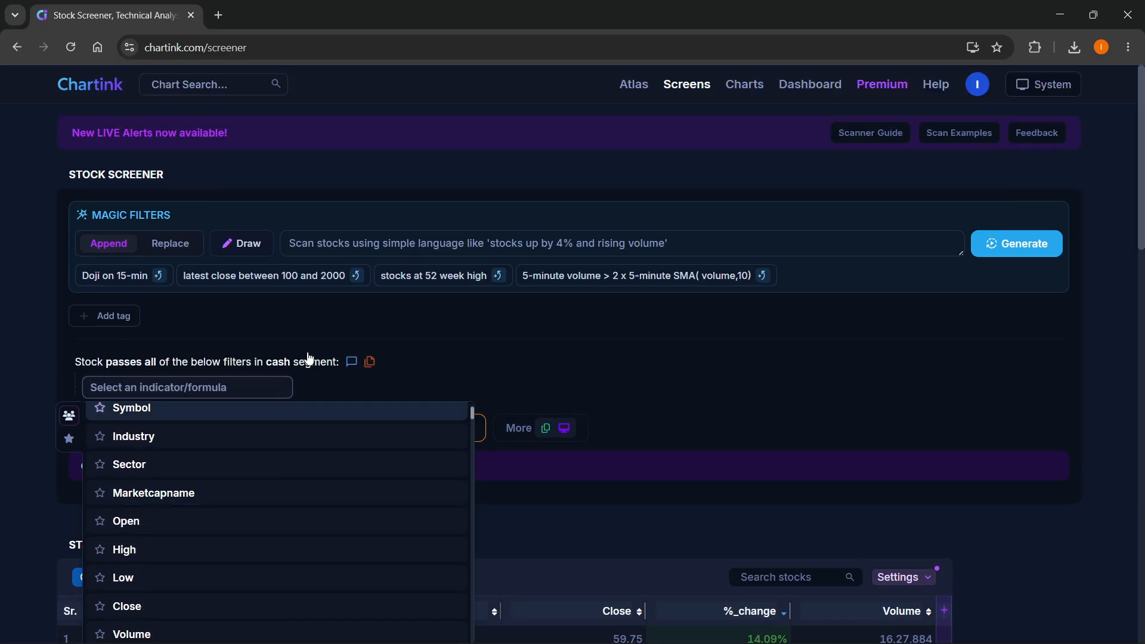
- Define the new filter as Daily Volume Greater than Number 100000
{"action": "left_click", "coordinate": [133, 559]}
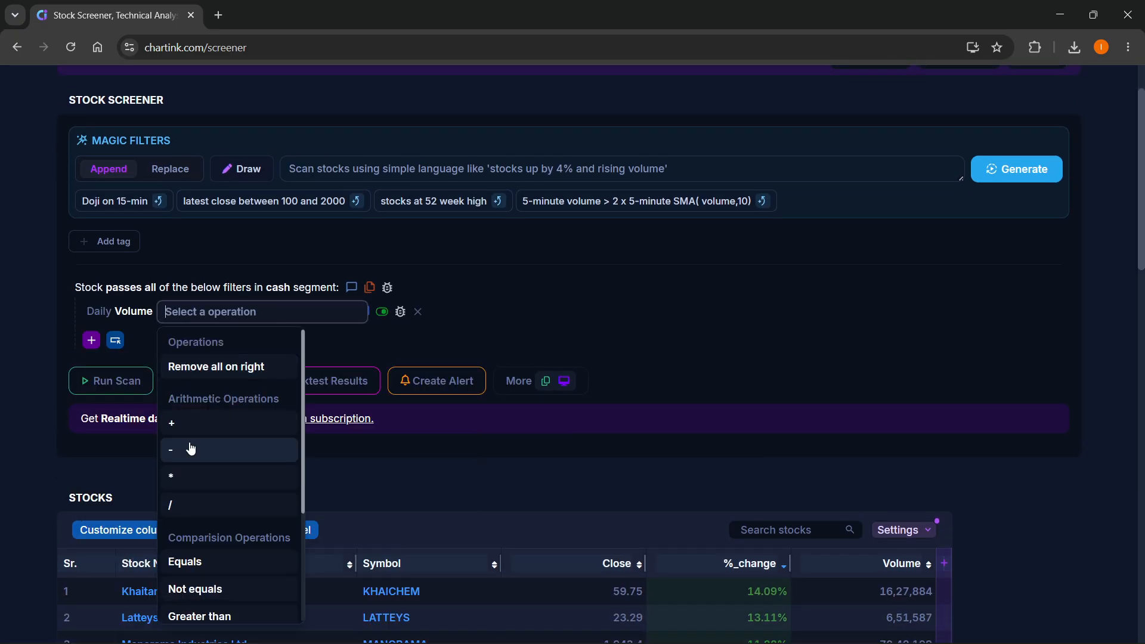
{"action": "scroll", "coordinate": [215, 477], "scroll_direction": "down", "scroll_amount": 1}
{"action": "left_click", "coordinate": [215, 542]}
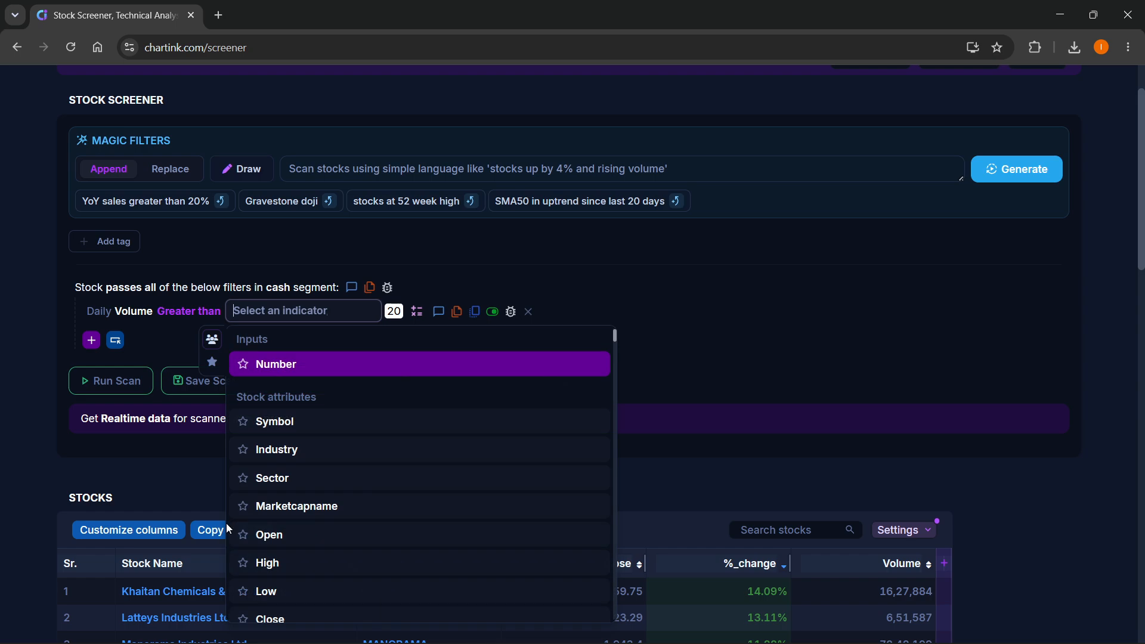
{"action": "left_click", "coordinate": [296, 366]}
{"action": "left_click", "coordinate": [265, 311]}
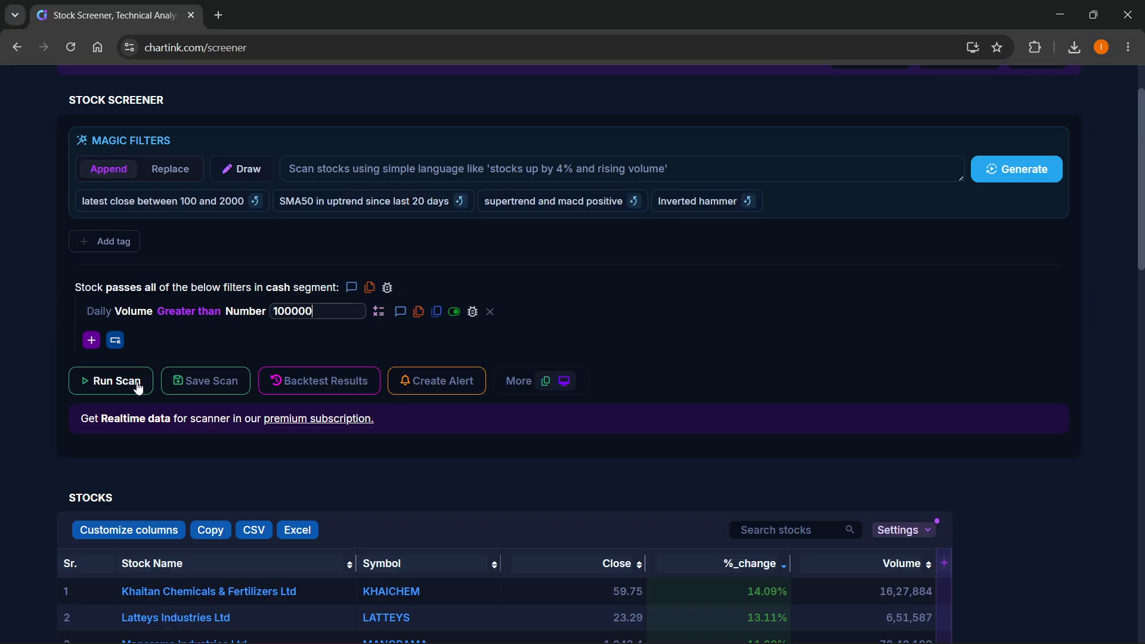
- Run the scan with the daily volume filter and look over the resulting stock list
{"action": "left_click", "coordinate": [119, 382]}
{"action": "left_click", "coordinate": [121, 383]}
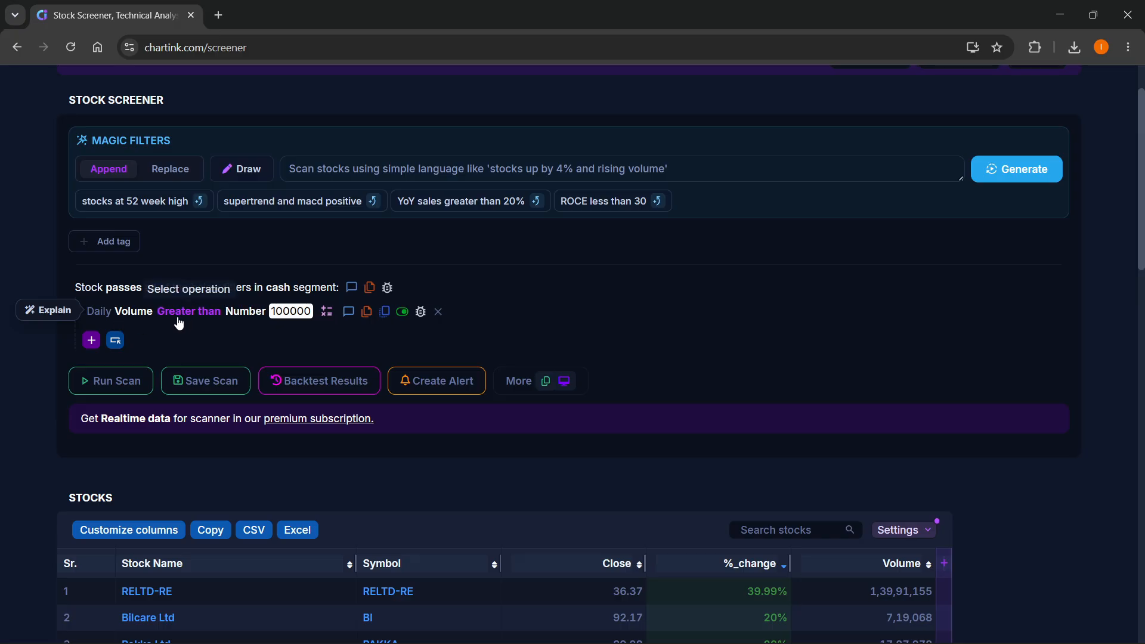
{"action": "scroll", "coordinate": [738, 375], "scroll_direction": "down", "scroll_amount": 2}
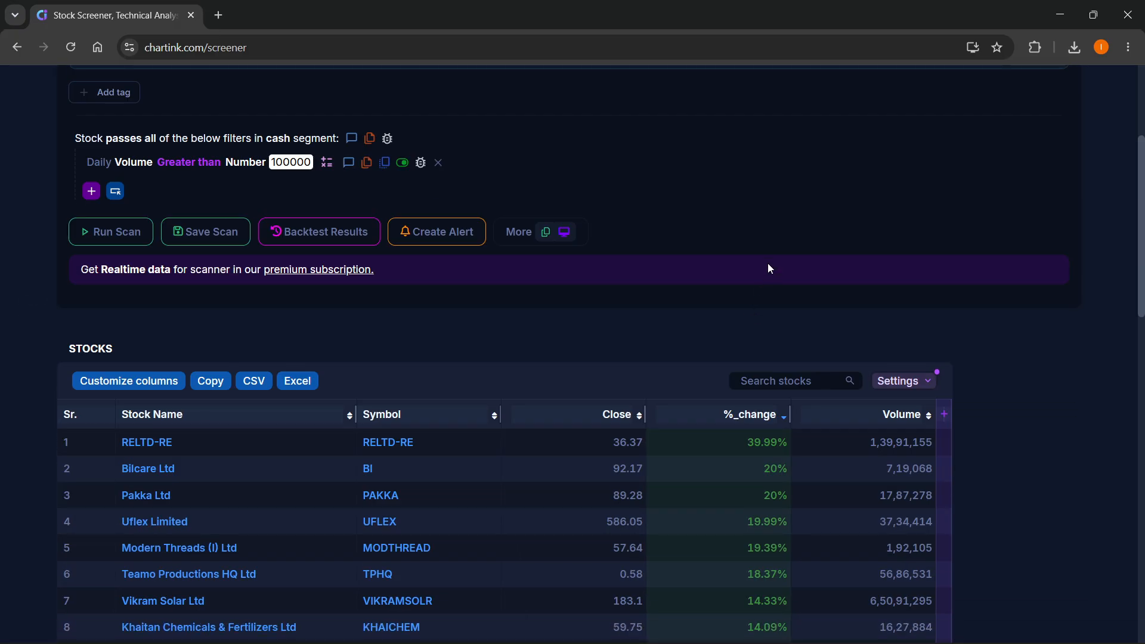
{"action": "scroll", "coordinate": [769, 255], "scroll_direction": "down", "scroll_amount": 1}
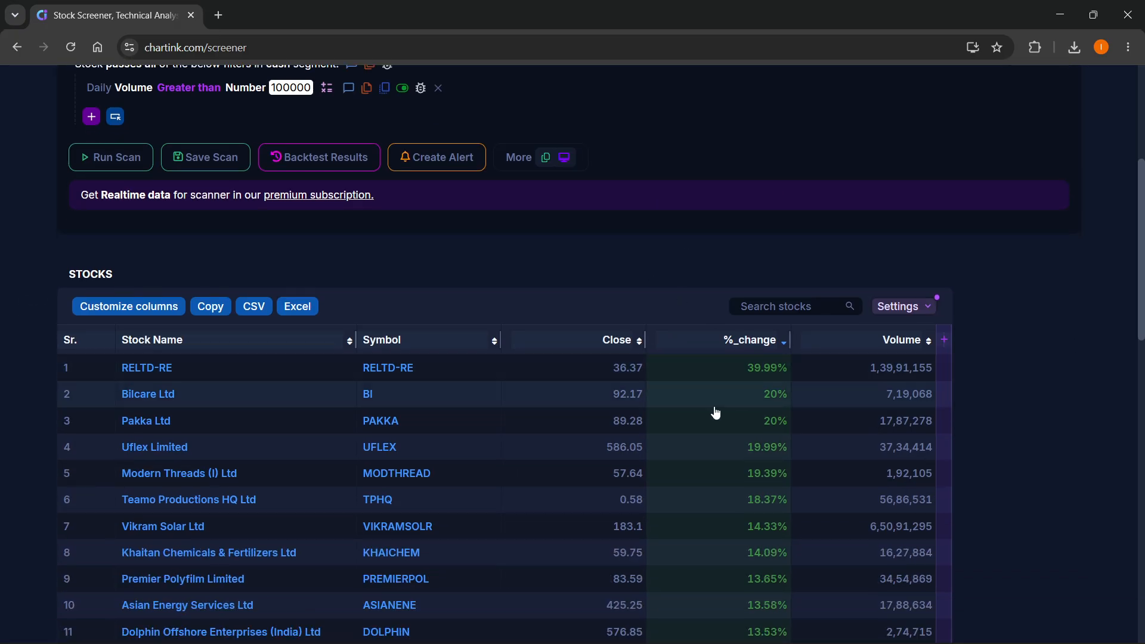
{"action": "scroll", "coordinate": [550, 305], "scroll_direction": "down", "scroll_amount": 2}
{"action": "scroll", "coordinate": [161, 274], "scroll_direction": "up", "scroll_amount": 4}
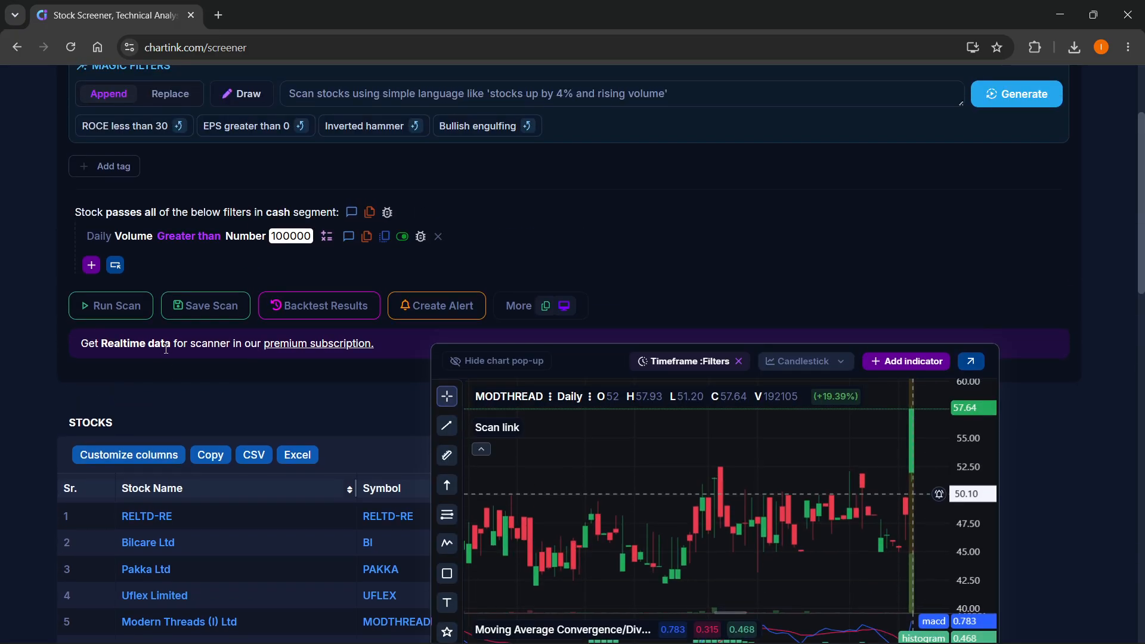
- Raise the volume filter's threshold to 1000000 and rerun the scan
{"action": "left_click", "coordinate": [292, 236]}
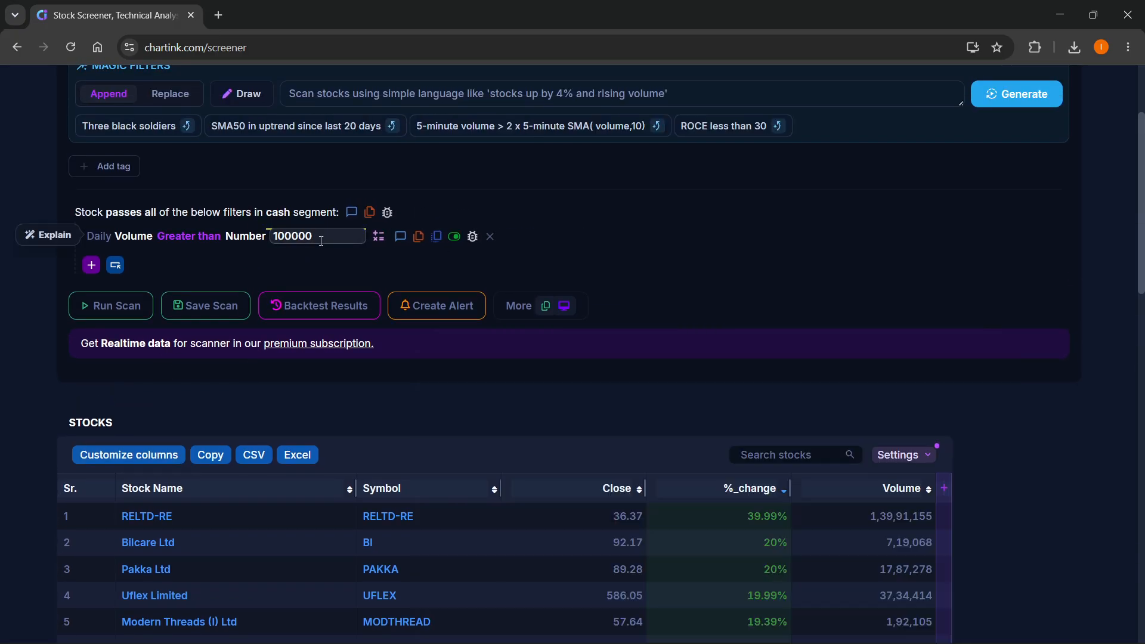
{"action": "type", "text": "0"}
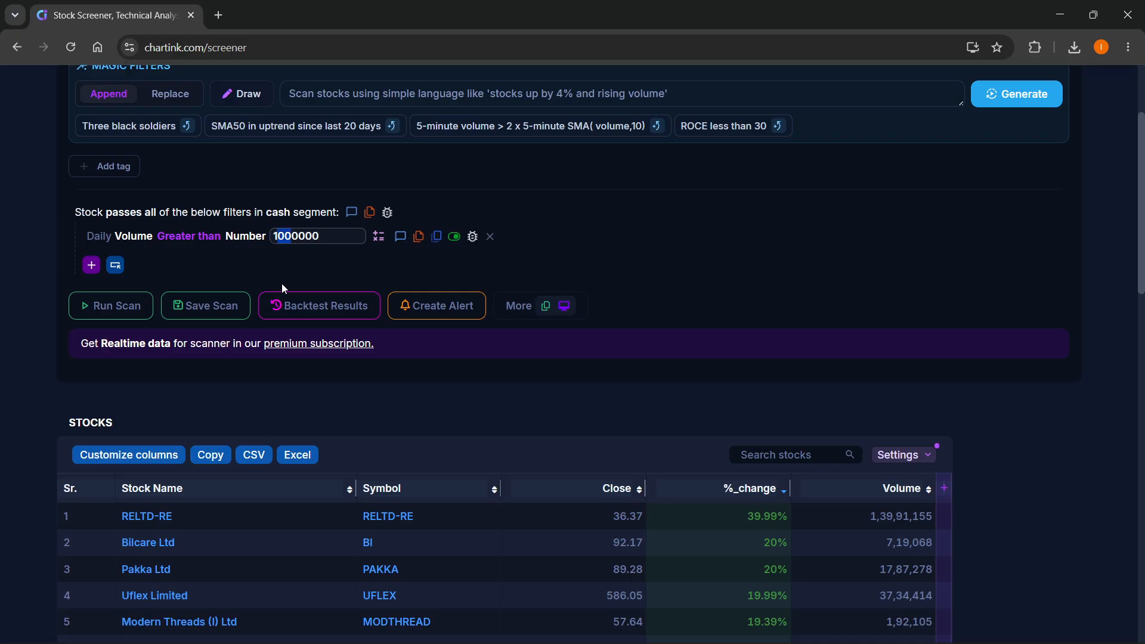
{"action": "left_click_drag", "start_coordinate": [331, 238], "coordinate": [298, 243]}
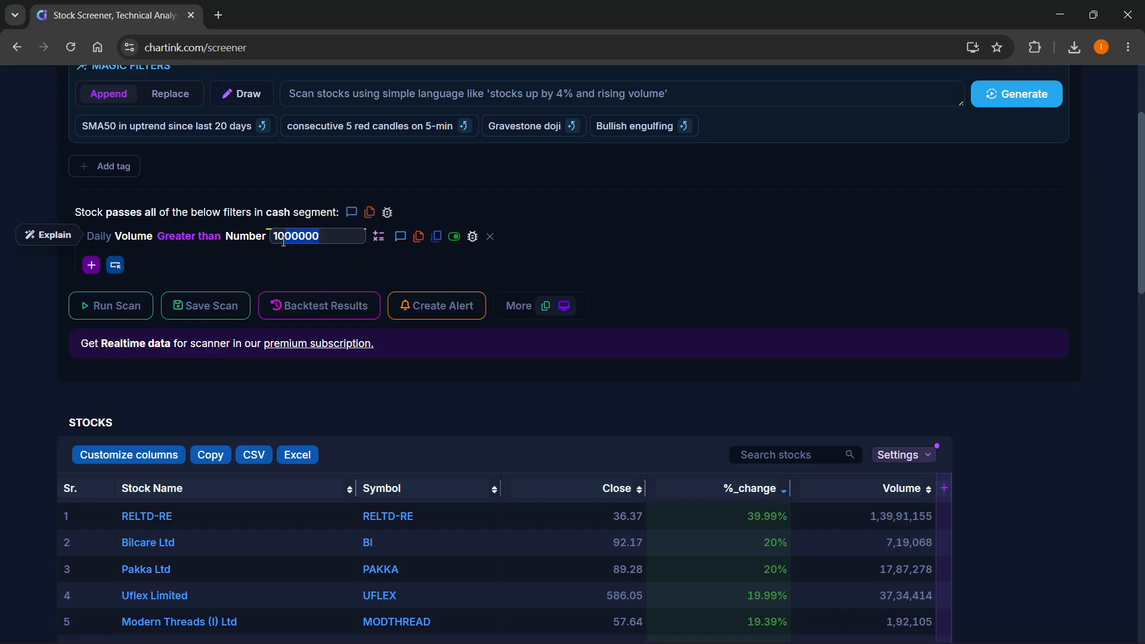
{"action": "left_click", "coordinate": [96, 305]}
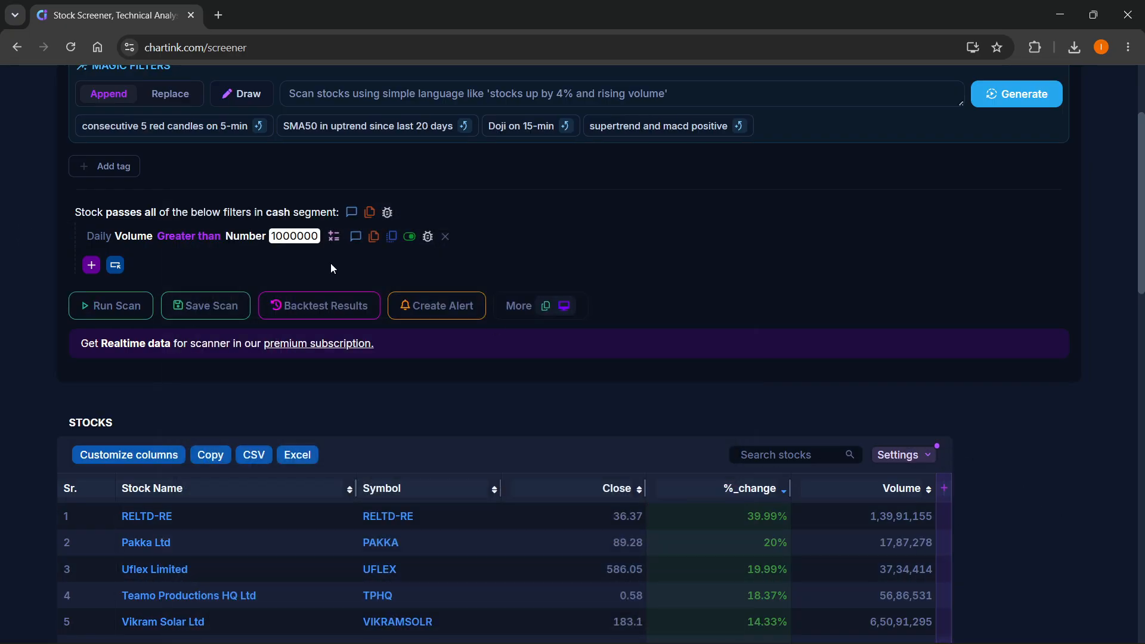
- Examine the comparison operations and the indicator choices offered within the volume filter, leaving its settings as they are
{"action": "scroll", "coordinate": [285, 256], "scroll_direction": "up", "scroll_amount": 2}
{"action": "scroll", "coordinate": [513, 375], "scroll_direction": "down", "scroll_amount": 1}
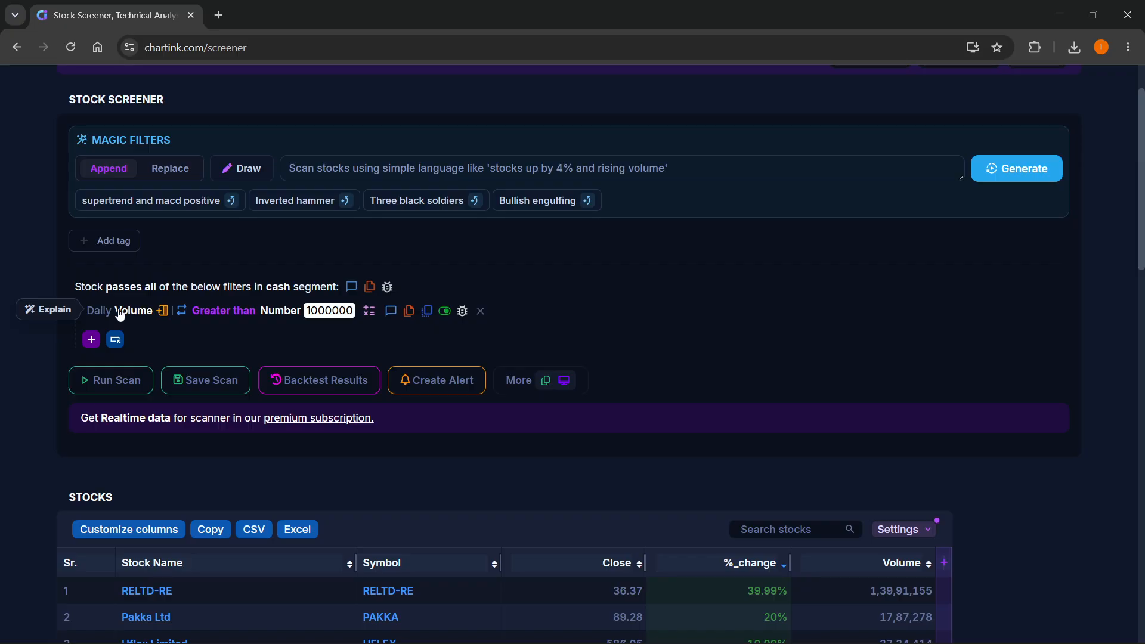
{"action": "left_click", "coordinate": [204, 314]}
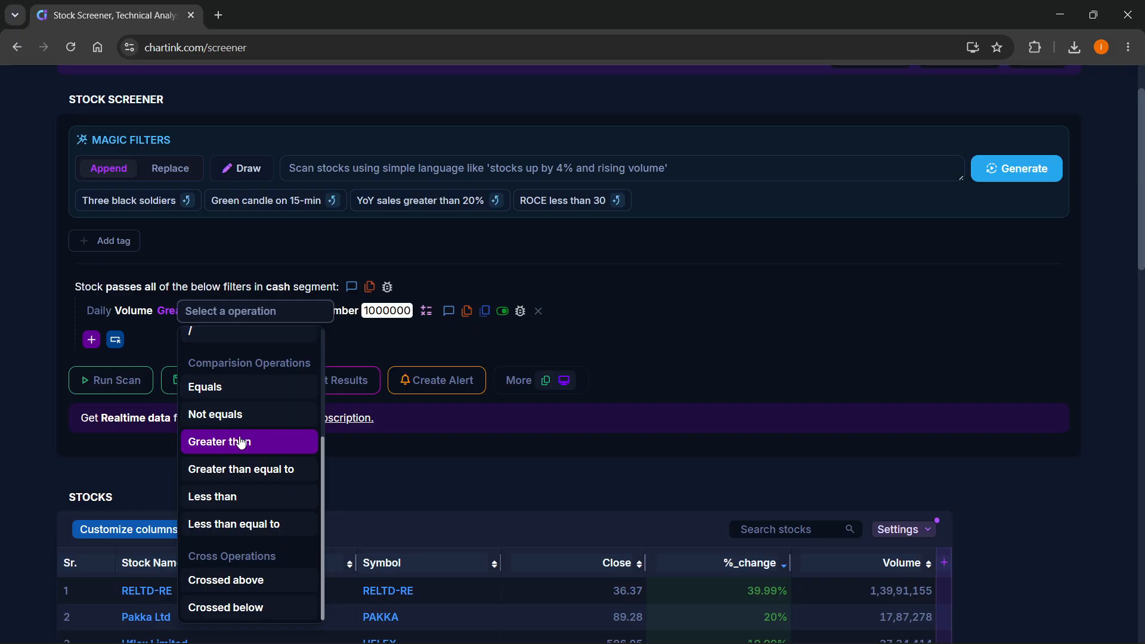
{"action": "left_click", "coordinate": [340, 321]}
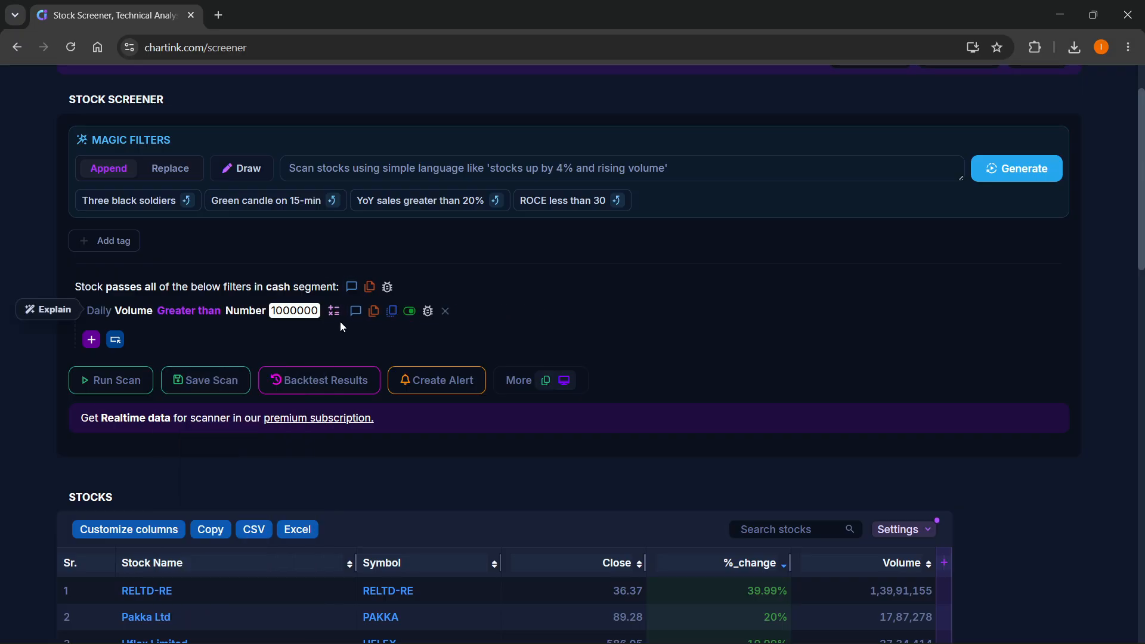
{"action": "left_click", "coordinate": [242, 316]}
{"action": "scroll", "coordinate": [271, 509], "scroll_direction": "down", "scroll_amount": 1}
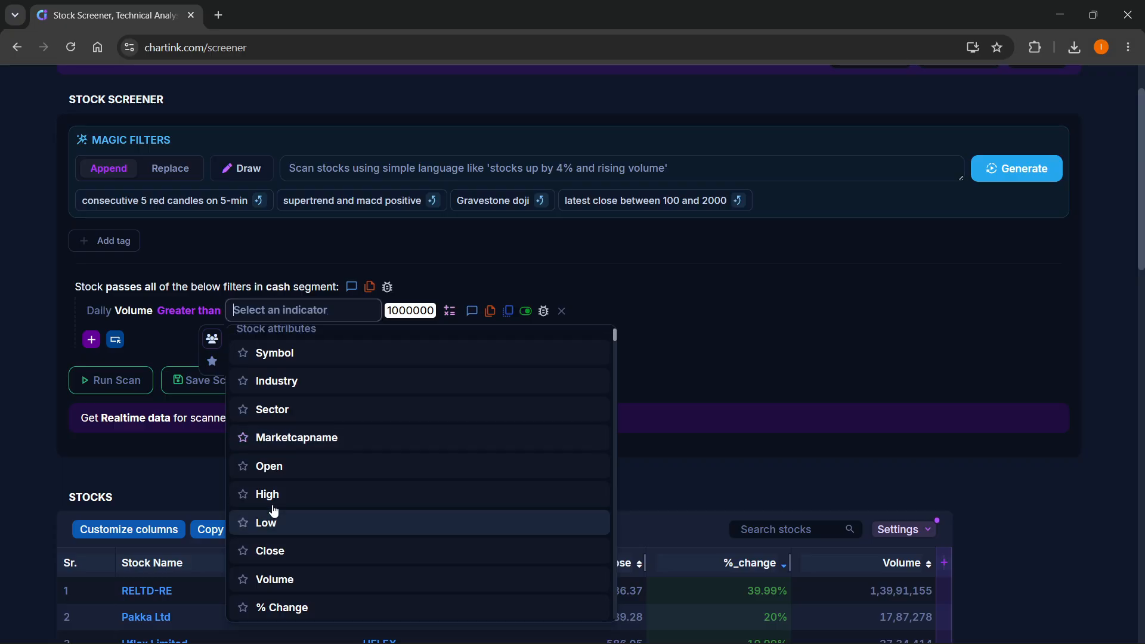
{"action": "scroll", "coordinate": [274, 511], "scroll_direction": "up", "scroll_amount": 1}
{"action": "left_click", "coordinate": [658, 296]}
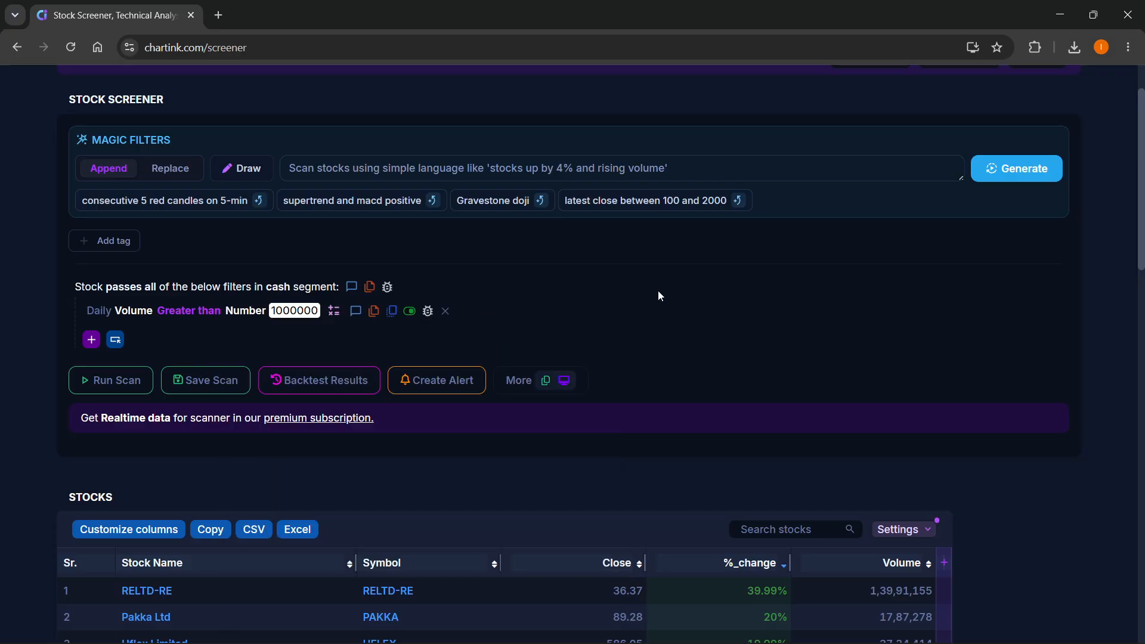
- Add a second filter requiring Daily % Change Equals Number 20
{"action": "left_click", "coordinate": [91, 339]}
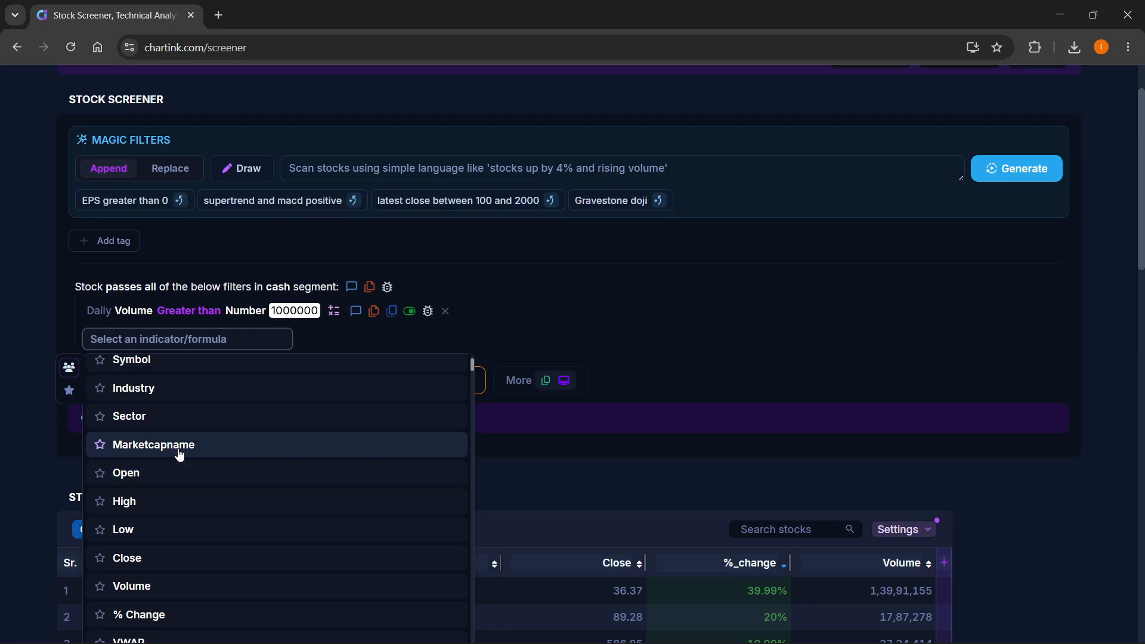
{"action": "scroll", "coordinate": [177, 449], "scroll_direction": "down", "scroll_amount": 3}
{"action": "left_click", "coordinate": [156, 467]}
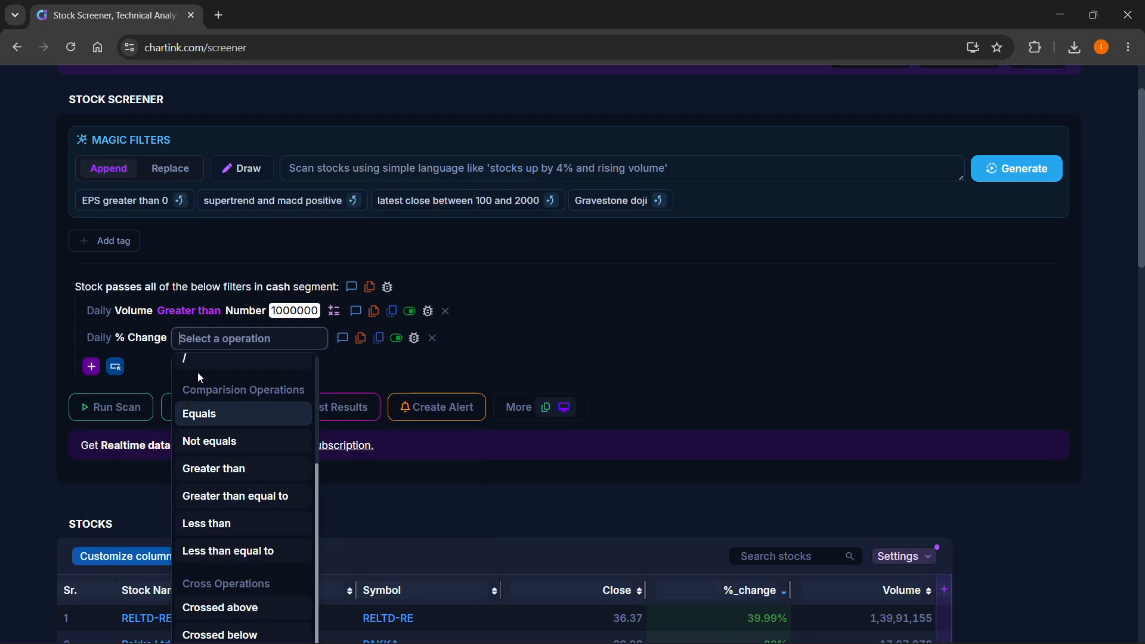
{"action": "left_click", "coordinate": [259, 415]}
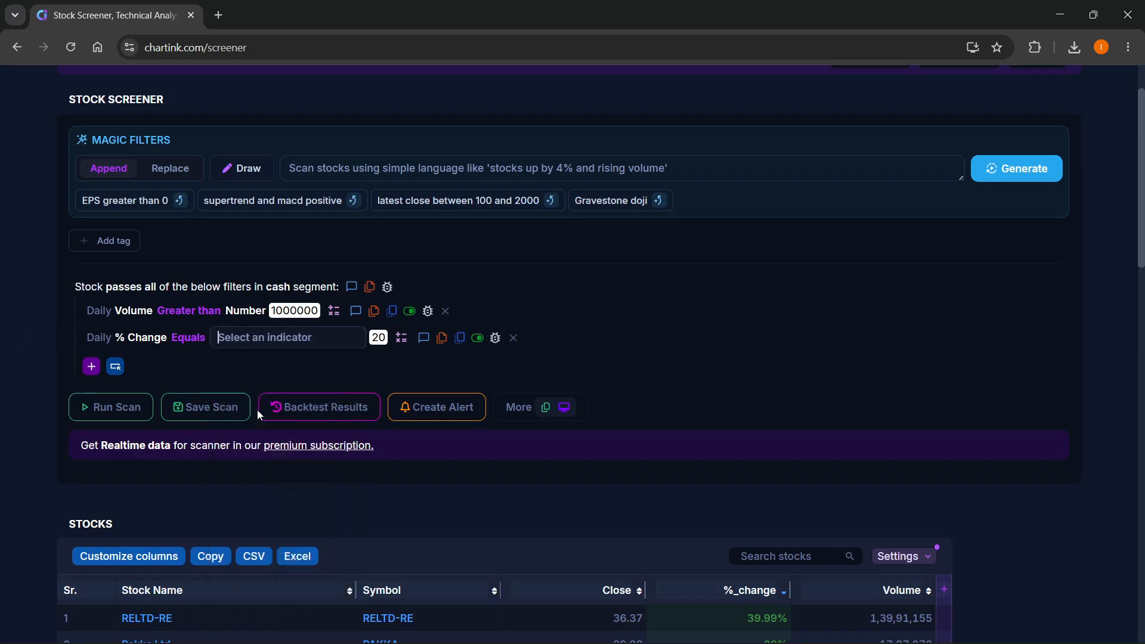
{"action": "left_click", "coordinate": [273, 391]}
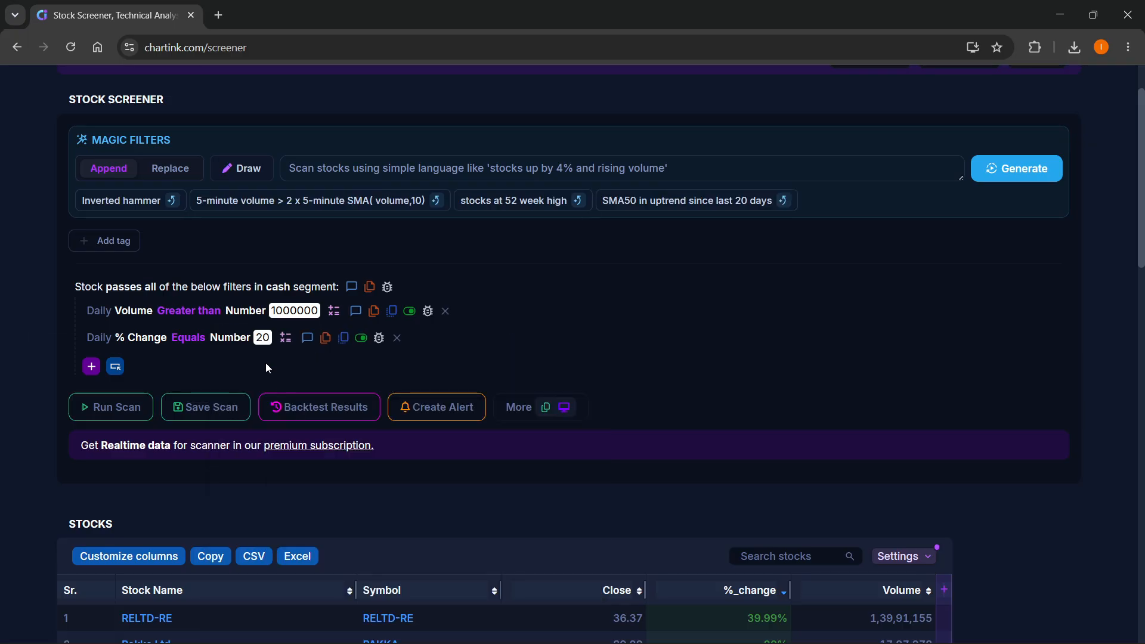
{"action": "left_click", "coordinate": [251, 338]}
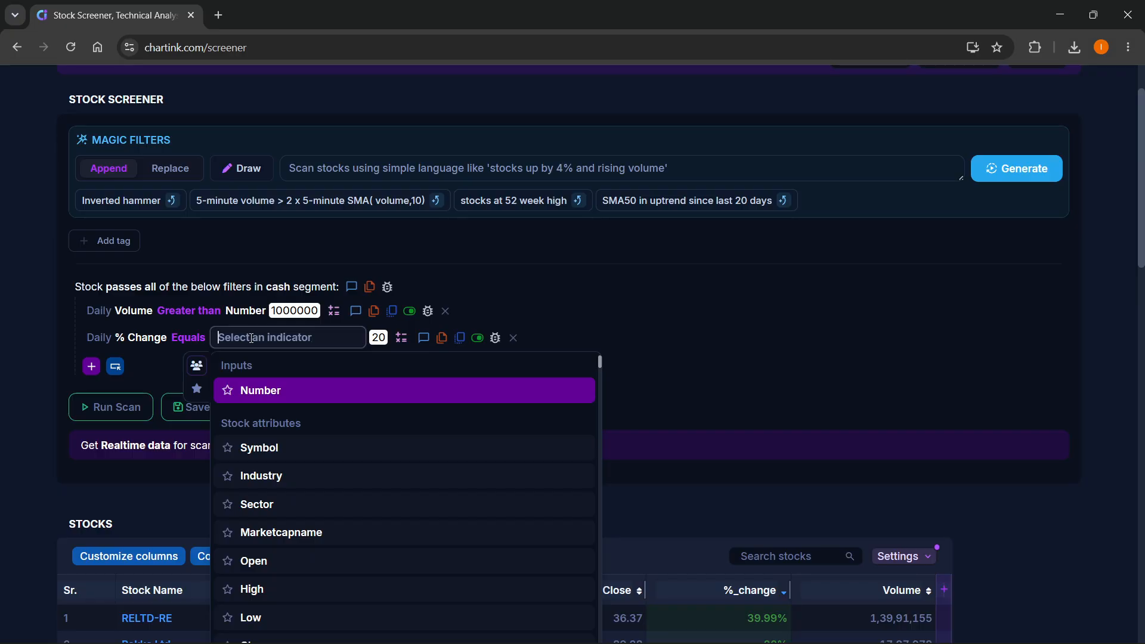
{"action": "type", "text": "20"}
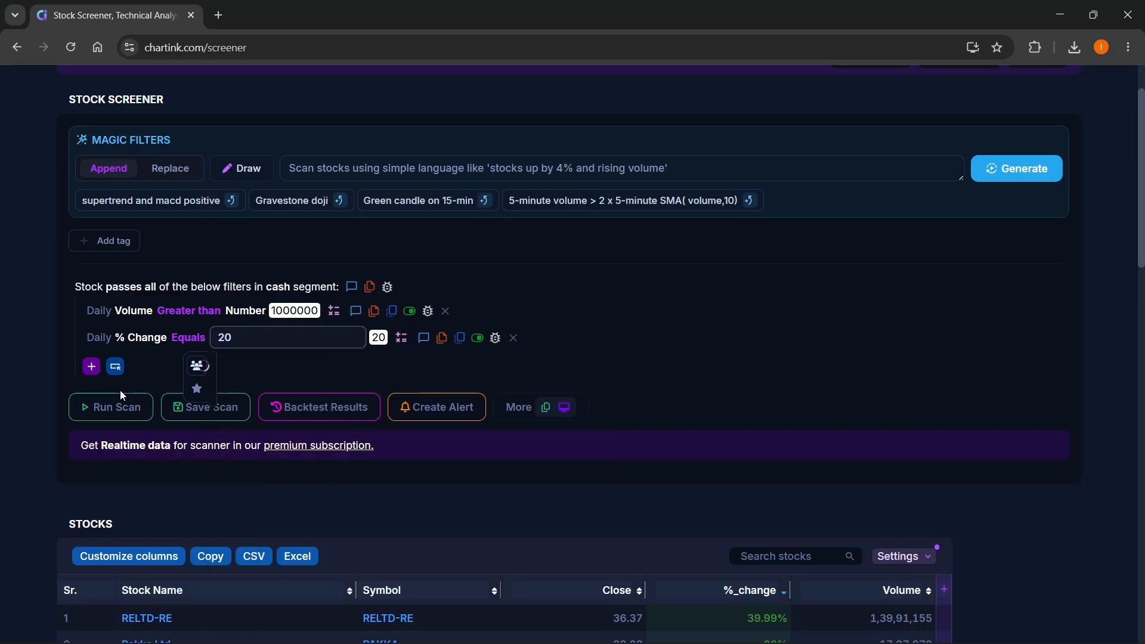
- Run the scan with the volume and % Change filters combined and review the resulting stock list
{"action": "left_click", "coordinate": [117, 408]}
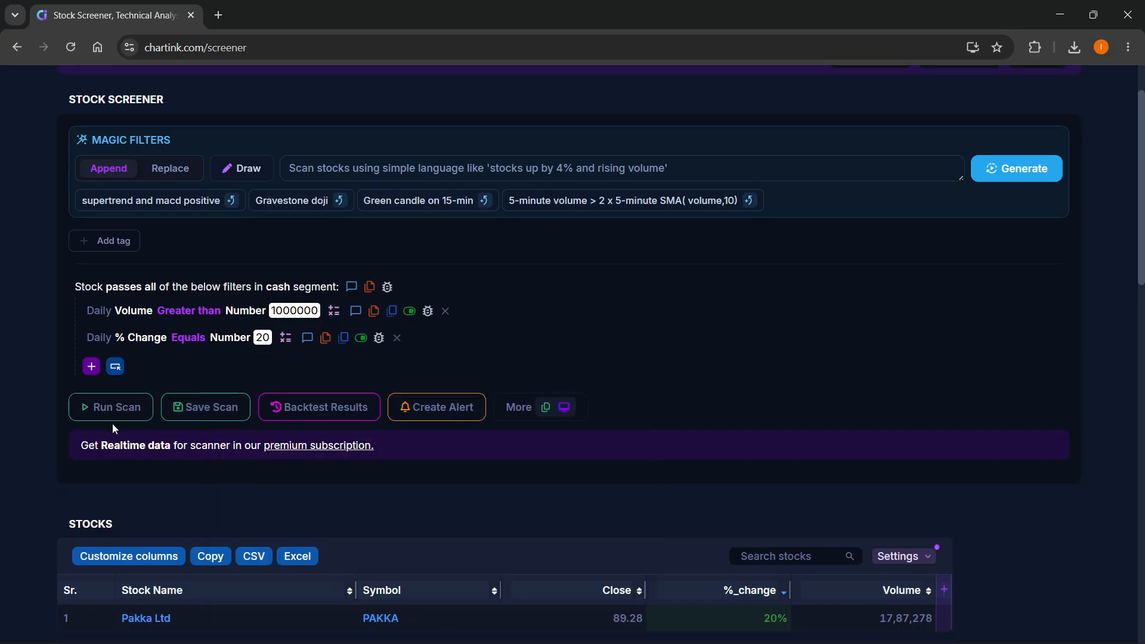
{"action": "scroll", "coordinate": [114, 424], "scroll_direction": "down", "scroll_amount": 2}
{"action": "mouse_move", "coordinate": [160, 471]}
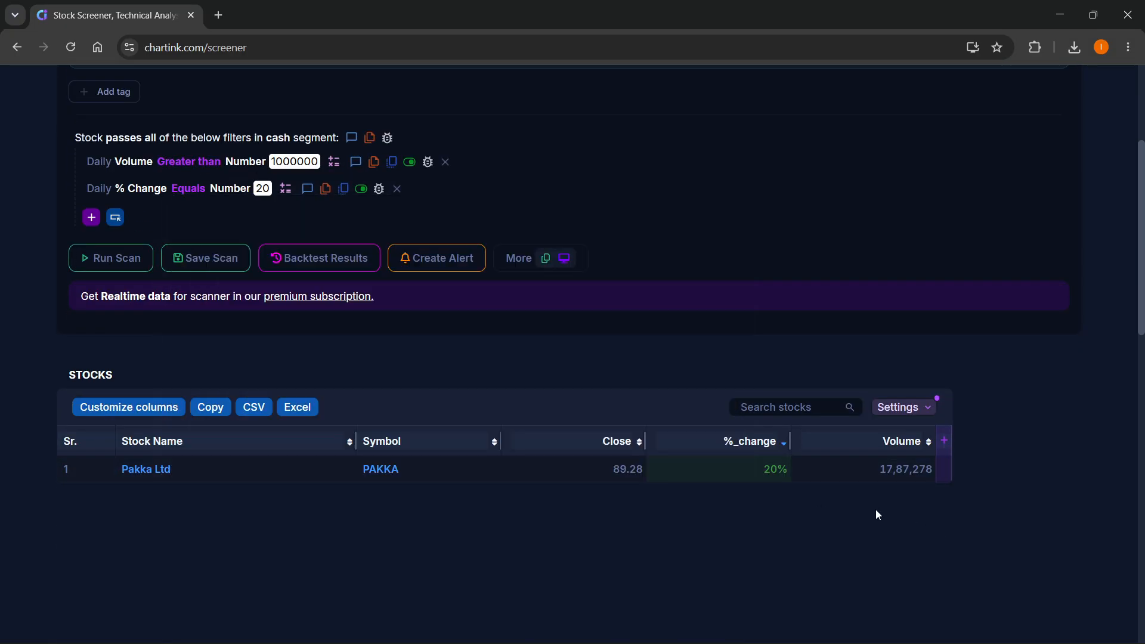
{"action": "scroll", "coordinate": [875, 476], "scroll_direction": "up", "scroll_amount": 2}
{"action": "scroll", "coordinate": [358, 371], "scroll_direction": "down", "scroll_amount": 2}
{"action": "scroll", "coordinate": [354, 367], "scroll_direction": "up", "scroll_amount": 2}
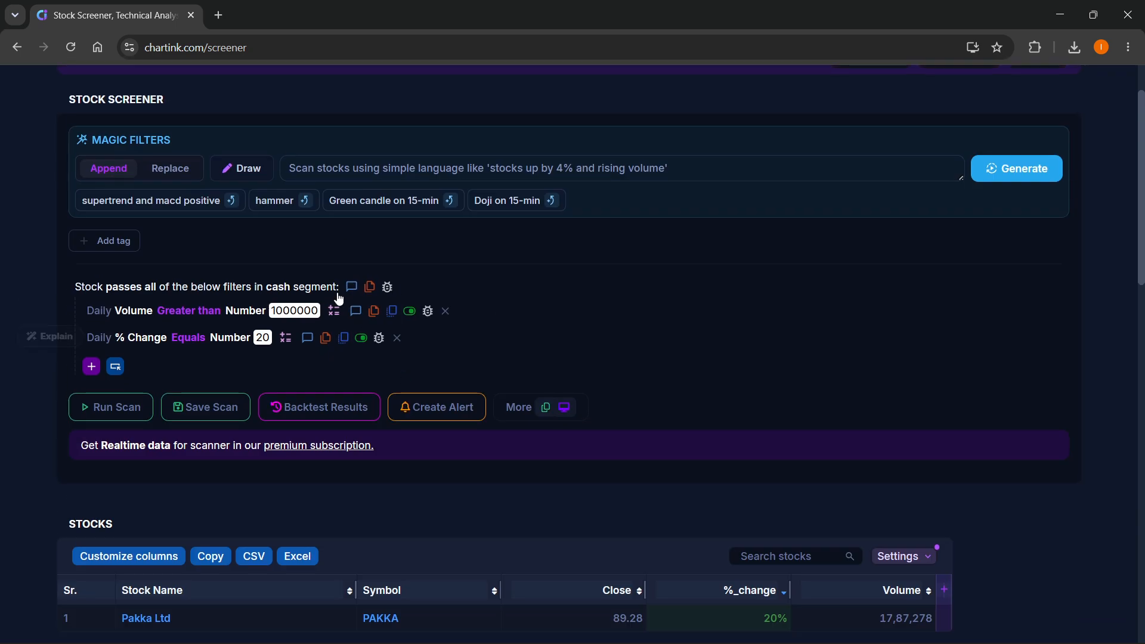
- Delete the Daily % Change filter from the scan, keeping the volume filter as it is
{"action": "left_click", "coordinate": [396, 338]}
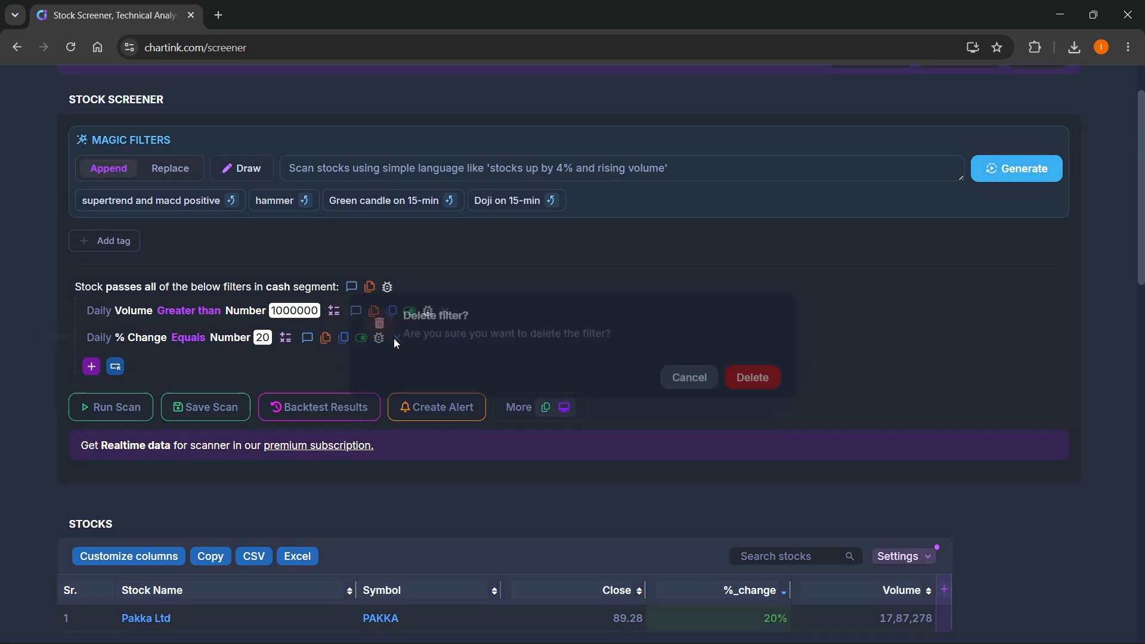
{"action": "left_click", "coordinate": [750, 380]}
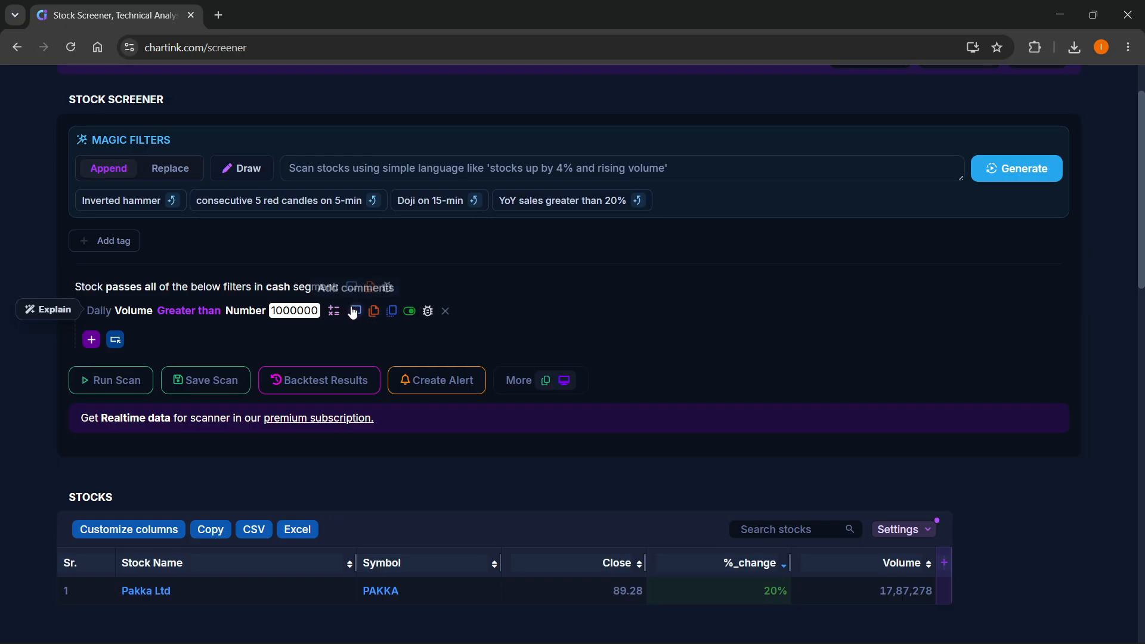
{"action": "left_click", "coordinate": [334, 311]}
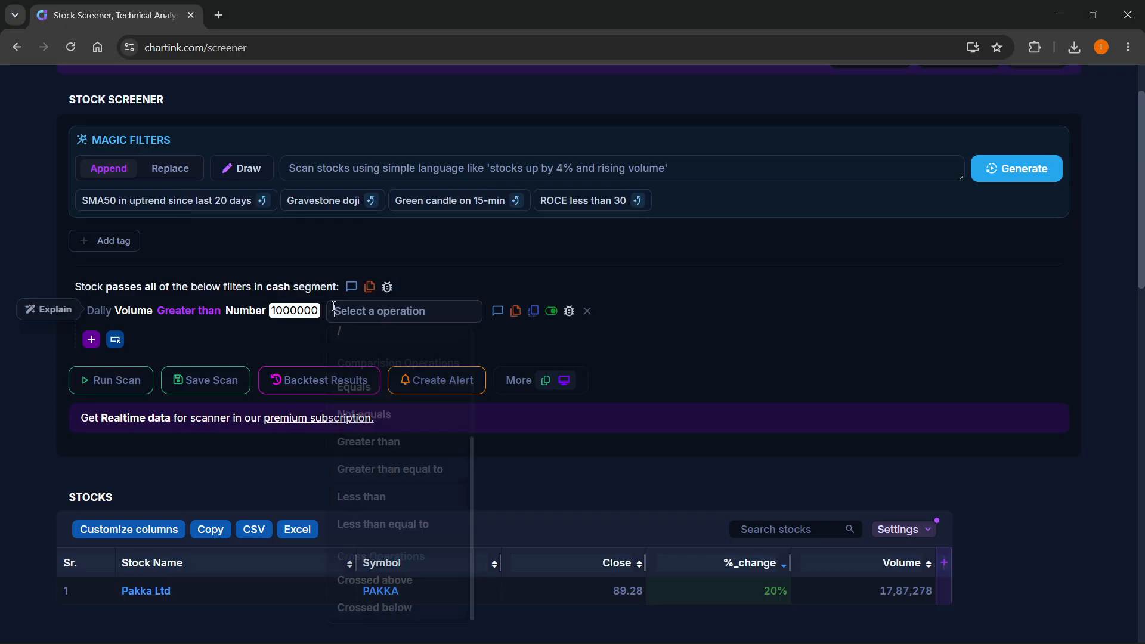
{"action": "left_click", "coordinate": [706, 321]}
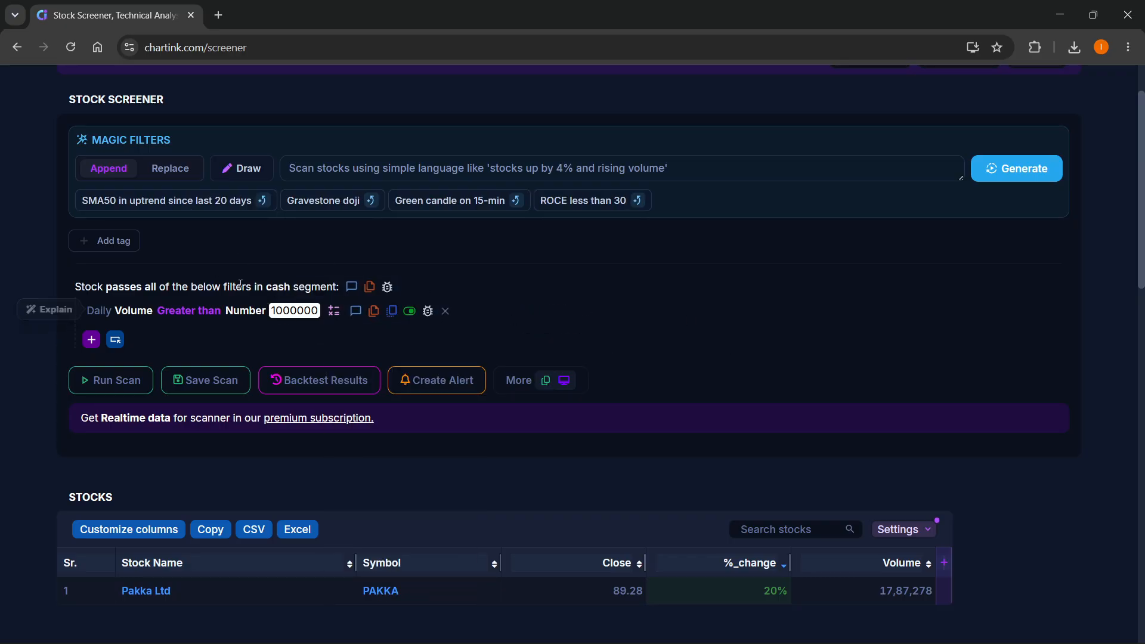
- Add a second filter requiring Daily Buyer initiated trades Equals Number 20, looking through the available comparison indicators without choosing another
{"action": "left_click", "coordinate": [91, 339]}
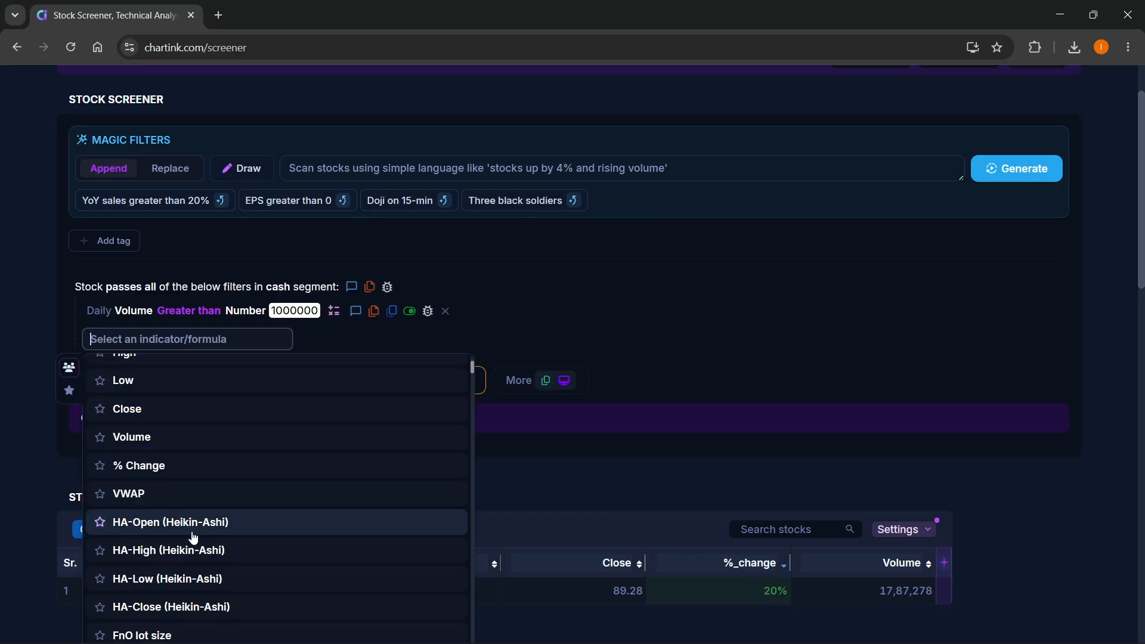
{"action": "scroll", "coordinate": [191, 537], "scroll_direction": "down", "scroll_amount": 5}
{"action": "scroll", "coordinate": [179, 524], "scroll_direction": "up", "scroll_amount": 10}
{"action": "scroll", "coordinate": [161, 417], "scroll_direction": "down", "scroll_amount": 10}
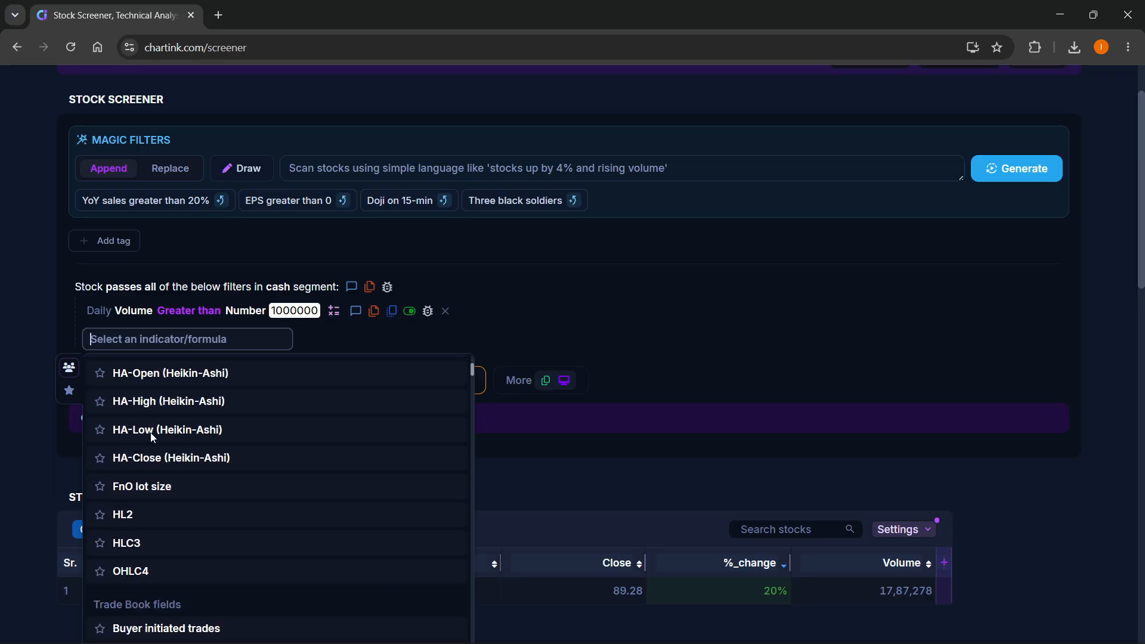
{"action": "scroll", "coordinate": [178, 471], "scroll_direction": "up", "scroll_amount": 10}
{"action": "scroll", "coordinate": [158, 475], "scroll_direction": "down", "scroll_amount": 10}
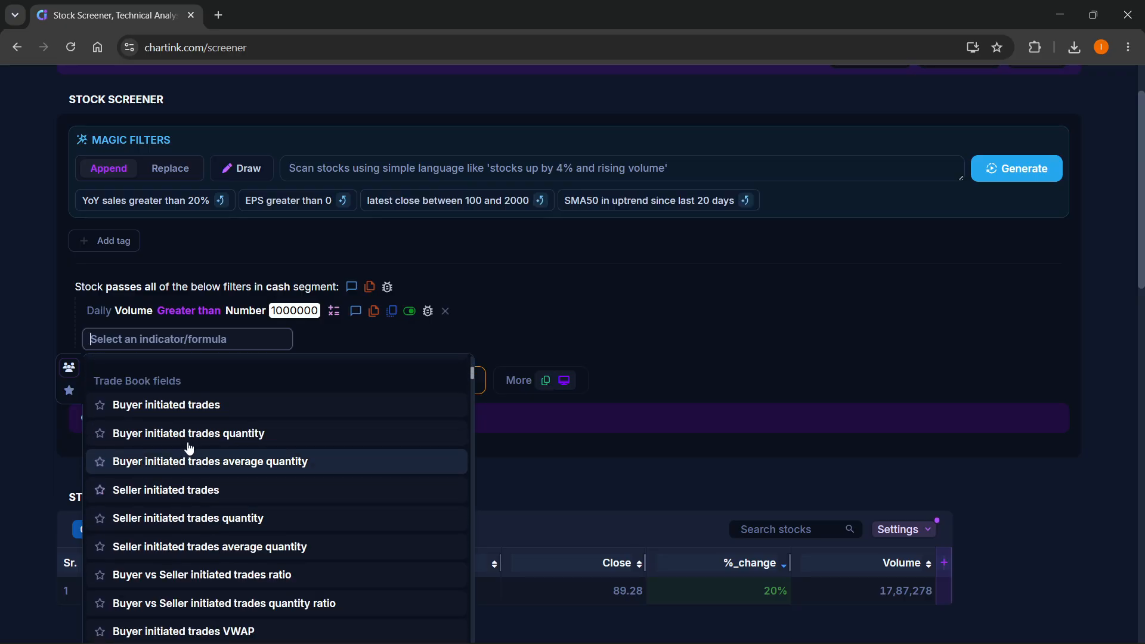
{"action": "left_click", "coordinate": [174, 413]}
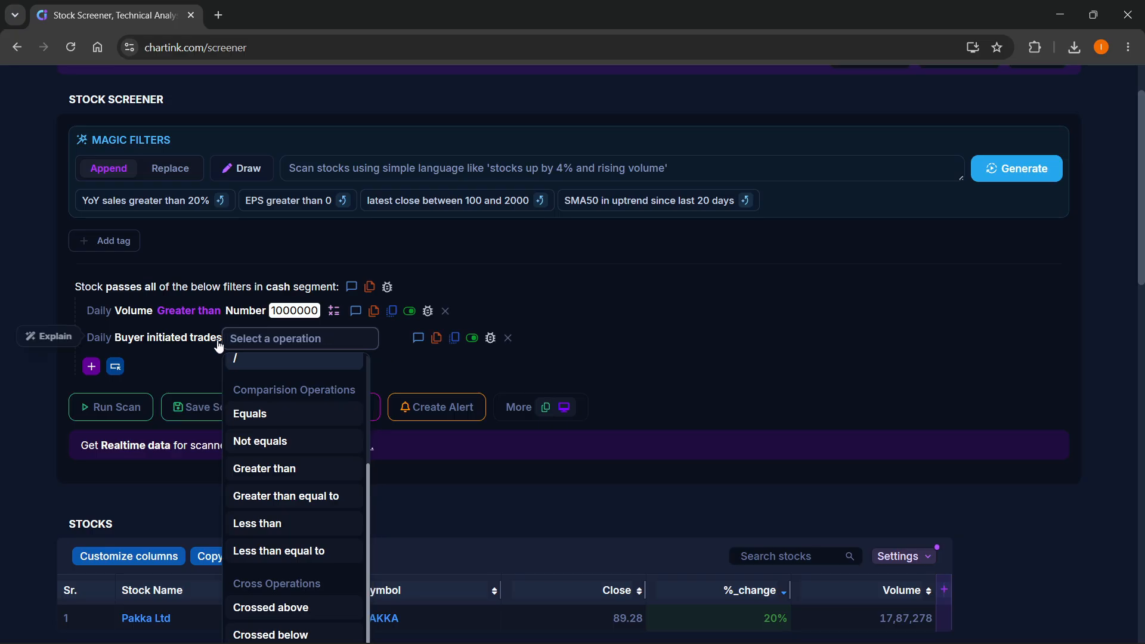
{"action": "left_click", "coordinate": [280, 418]}
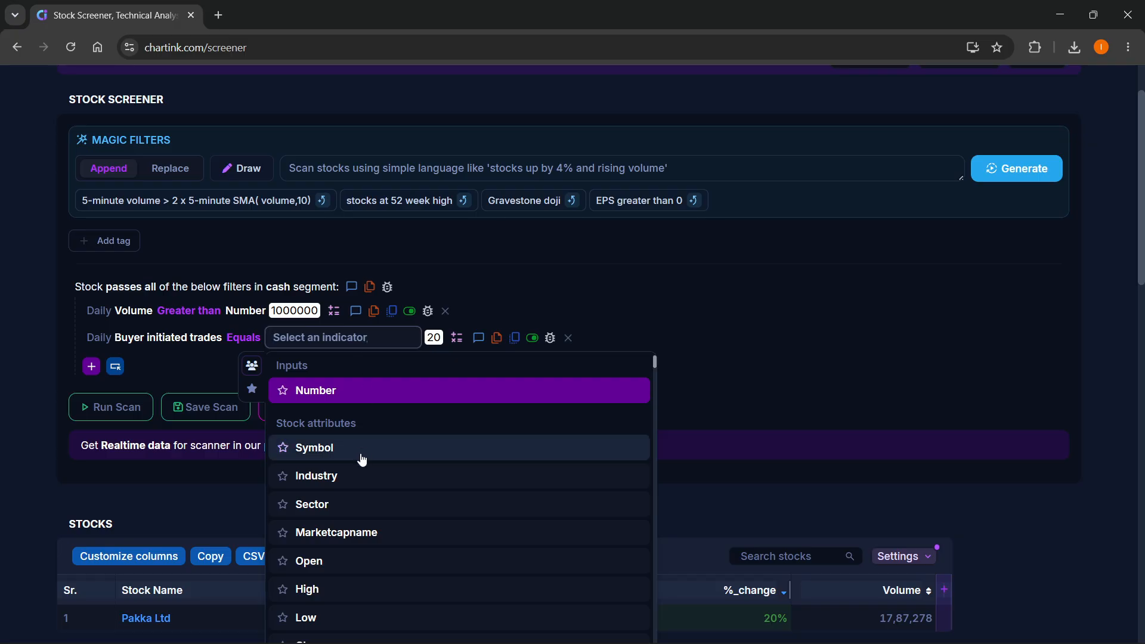
{"action": "scroll", "coordinate": [362, 459], "scroll_direction": "down", "scroll_amount": 20}
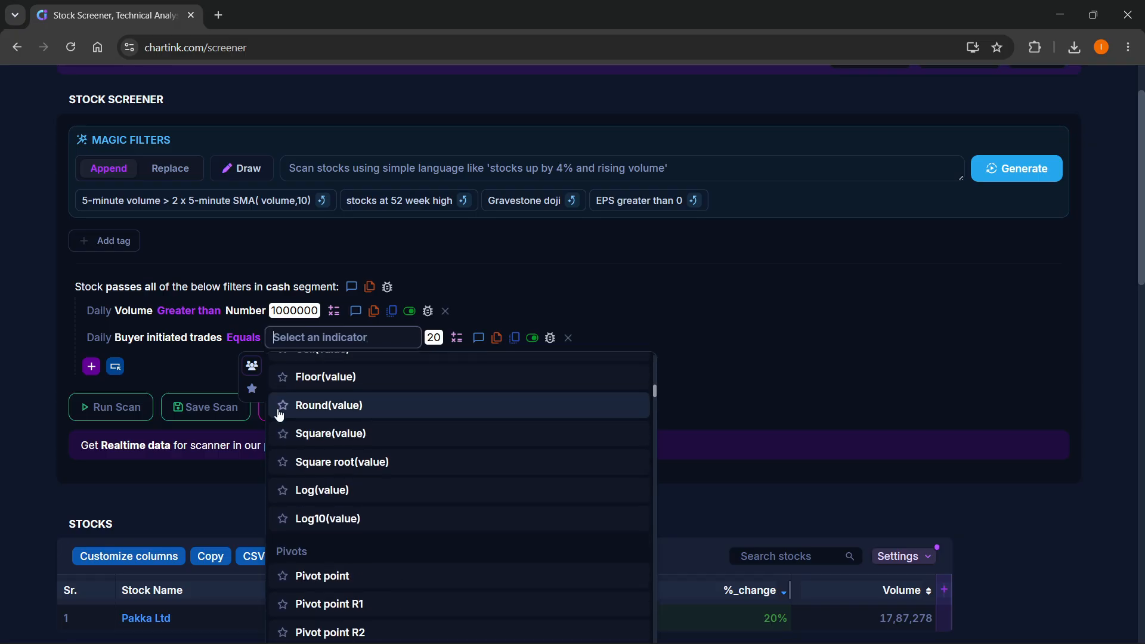
{"action": "scroll", "coordinate": [393, 500], "scroll_direction": "down", "scroll_amount": 15}
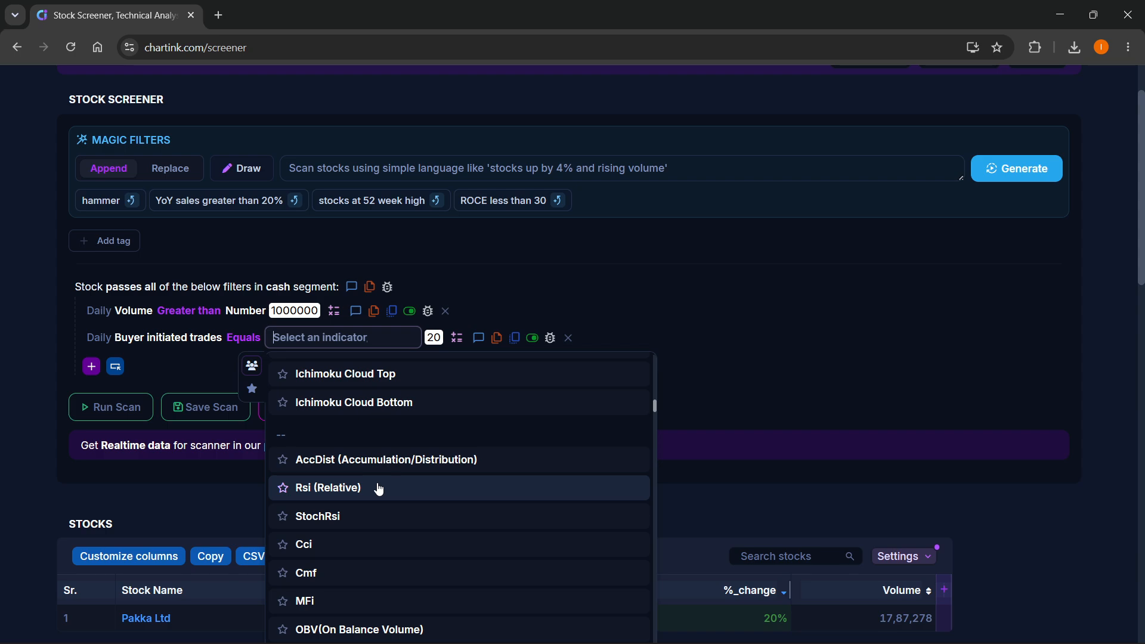
{"action": "scroll", "coordinate": [378, 489], "scroll_direction": "down", "scroll_amount": 10}
{"action": "left_click", "coordinate": [689, 340]}
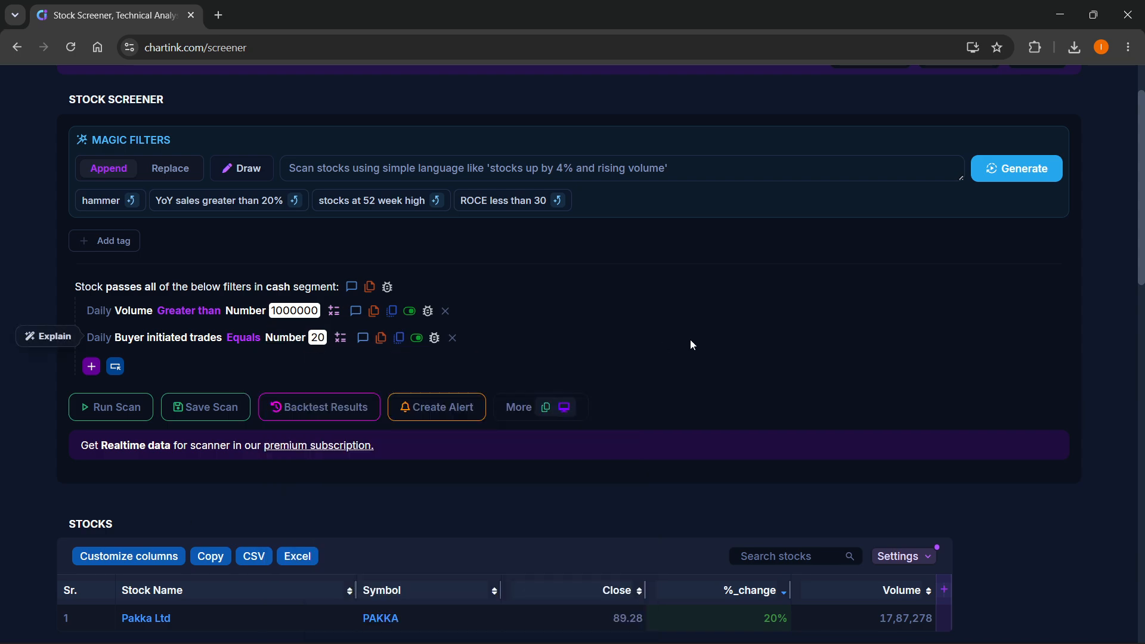